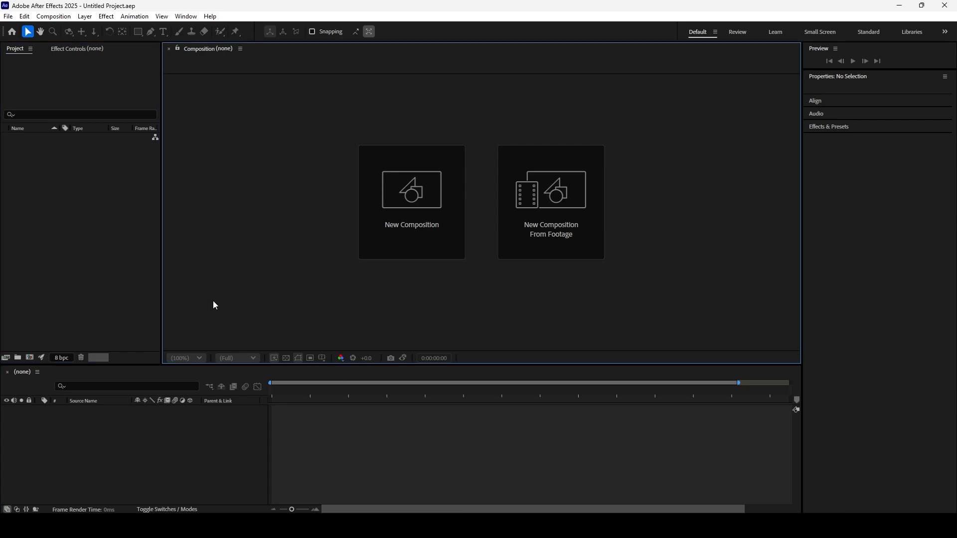
Import the Drone_Footage.mp4 clip and create a new composition from it.
click(85, 295)
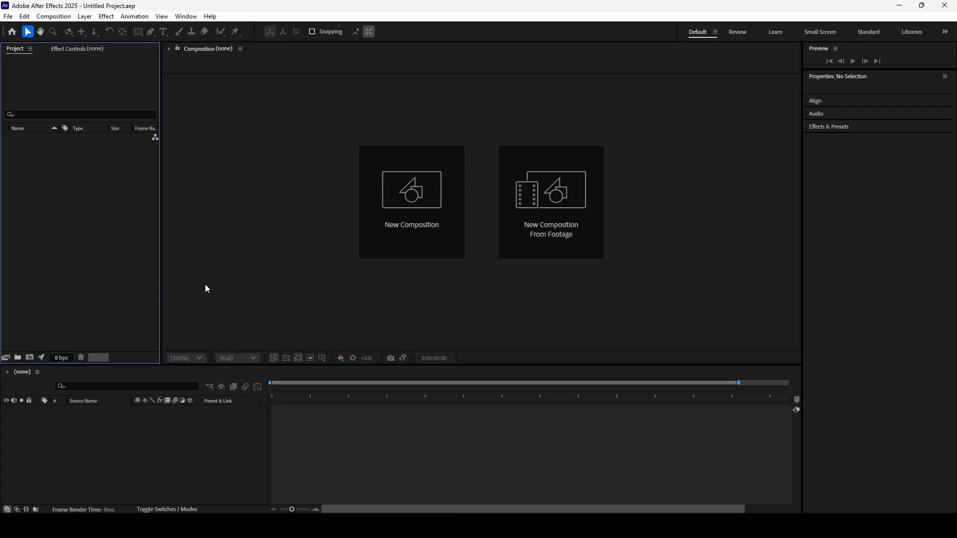
click(205, 284)
drag(38, 138, 29, 357)
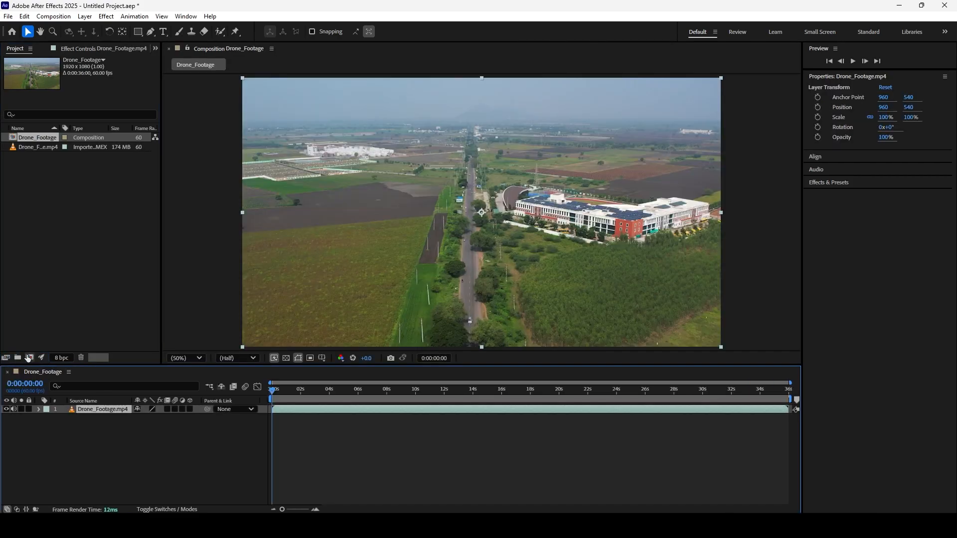
End the work area at 0:00:10:00 and trim the composition to it.
drag(308, 392, 415, 406)
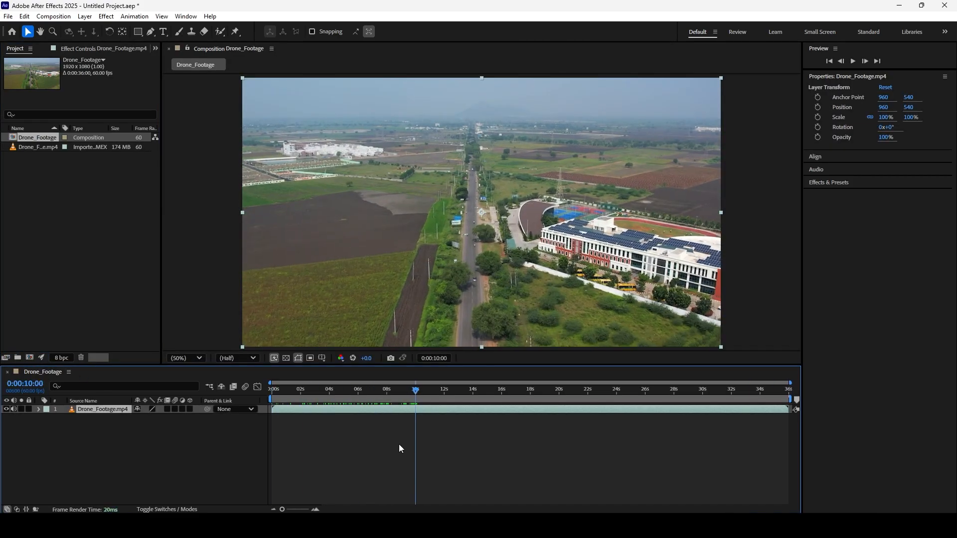
key(n)
right_click(387, 400)
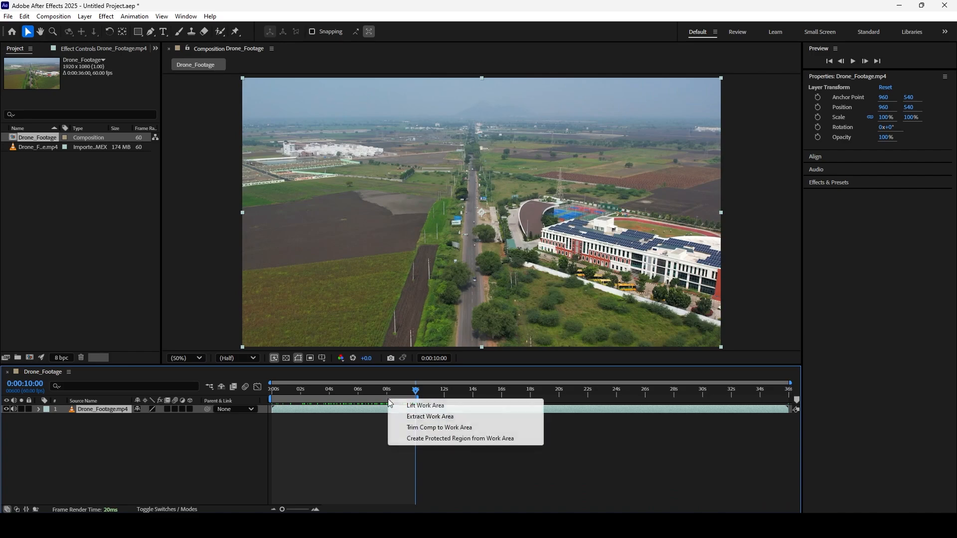
click(419, 428)
click(415, 435)
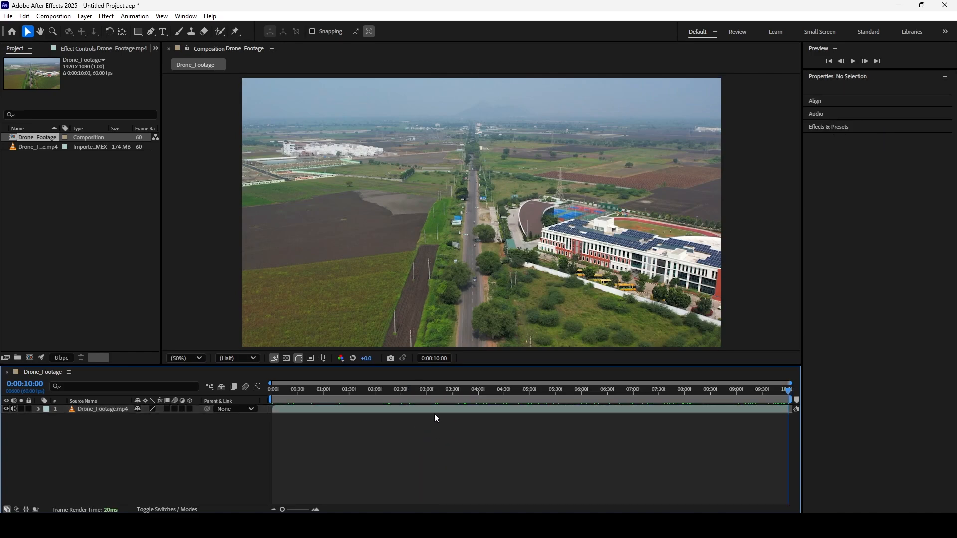
Play the trimmed drone footage from the start to review the shot.
drag(437, 391, 272, 390)
key(space)
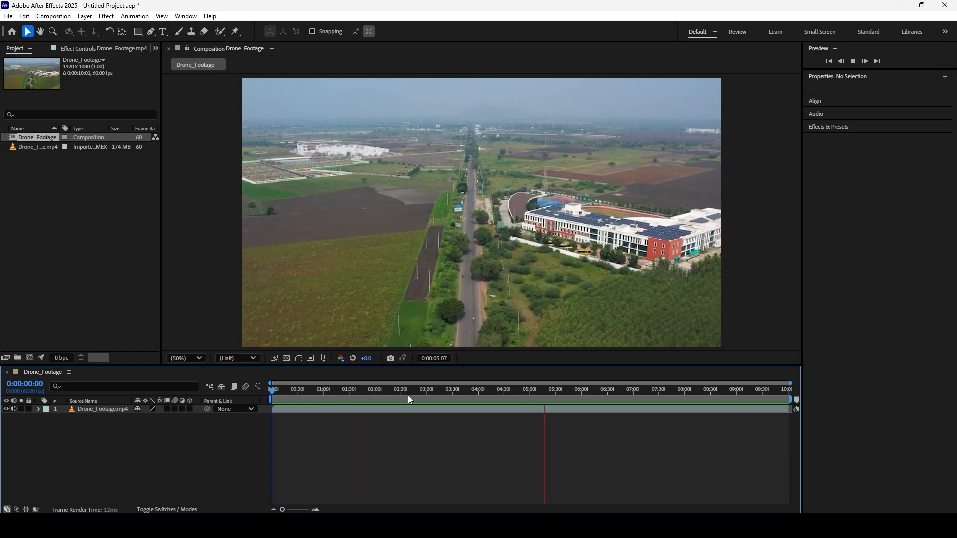
key(space)
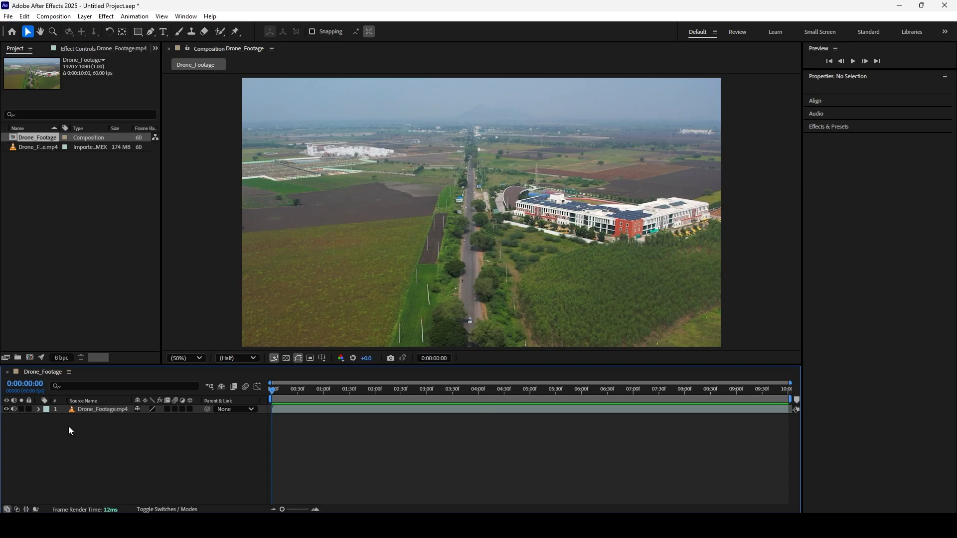
mouse_move(272, 392)
mouse_down()
mouse_move(454, 393)
mouse_move(269, 394)
mouse_up()
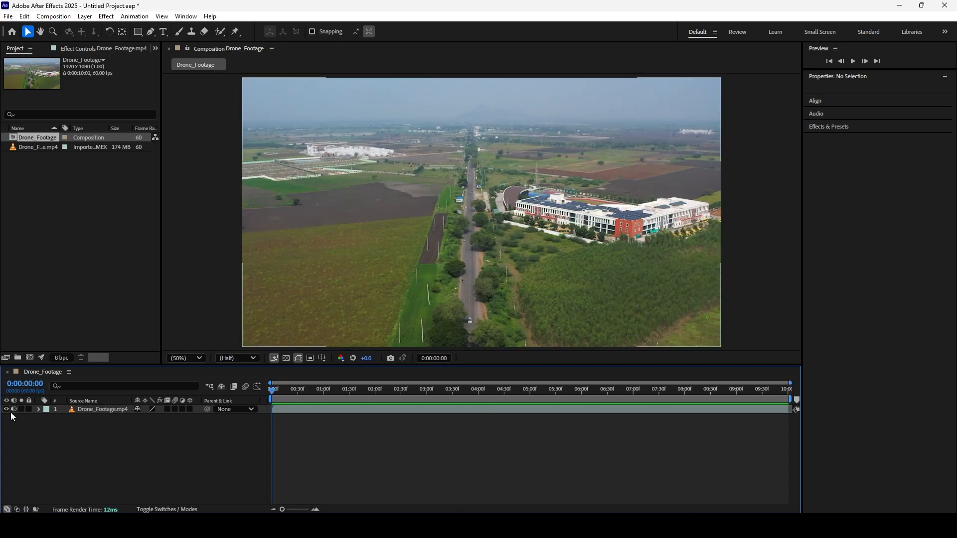
Mute the Drone_Footage.mp4 layer's audio and run 3D camera tracking on it.
click(14, 409)
double_click(103, 409)
click(135, 16)
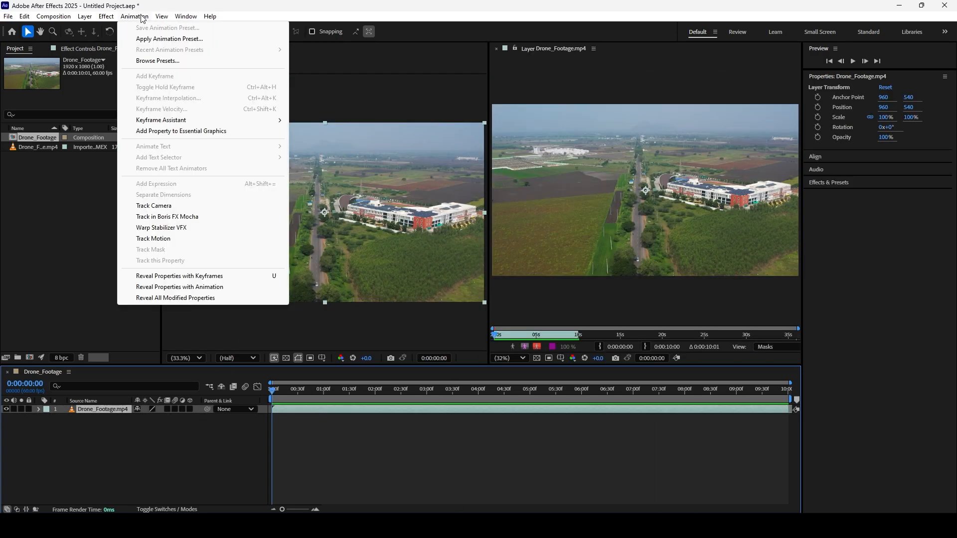
click(163, 206)
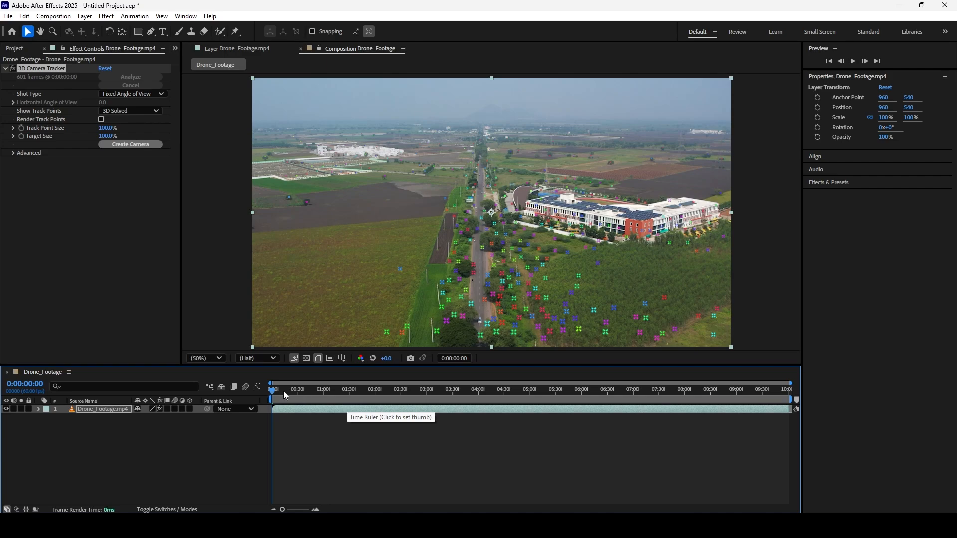
Play and scrub through the tracked footage to examine how the track points follow the scene.
drag(283, 390, 777, 386)
key(space)
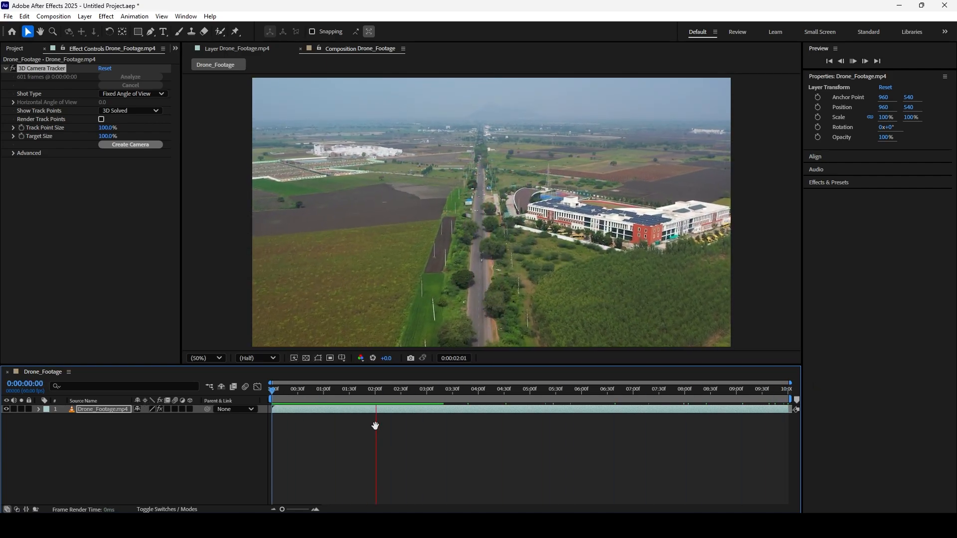
mouse_move(376, 388)
mouse_down()
mouse_move(812, 385)
mouse_move(390, 389)
mouse_up()
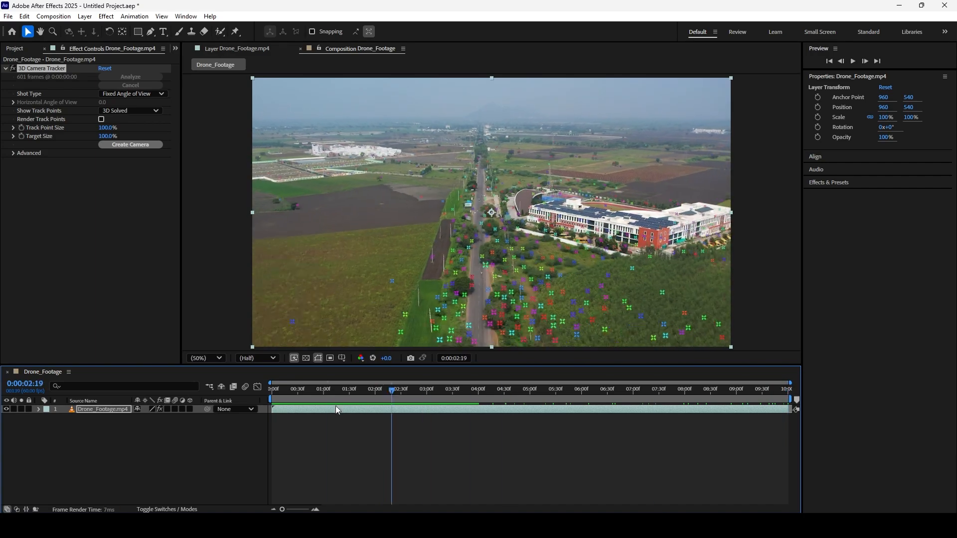
drag(317, 399, 792, 373)
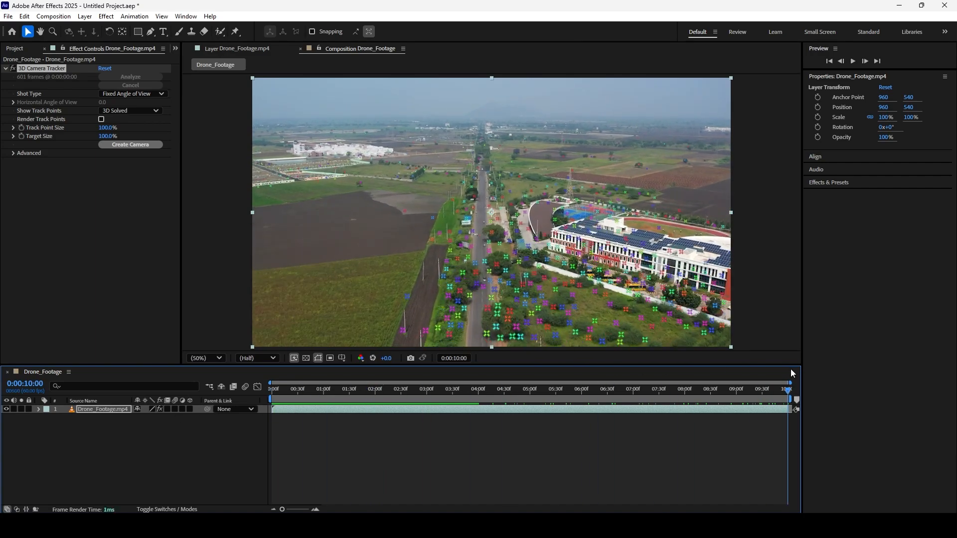
key(space)
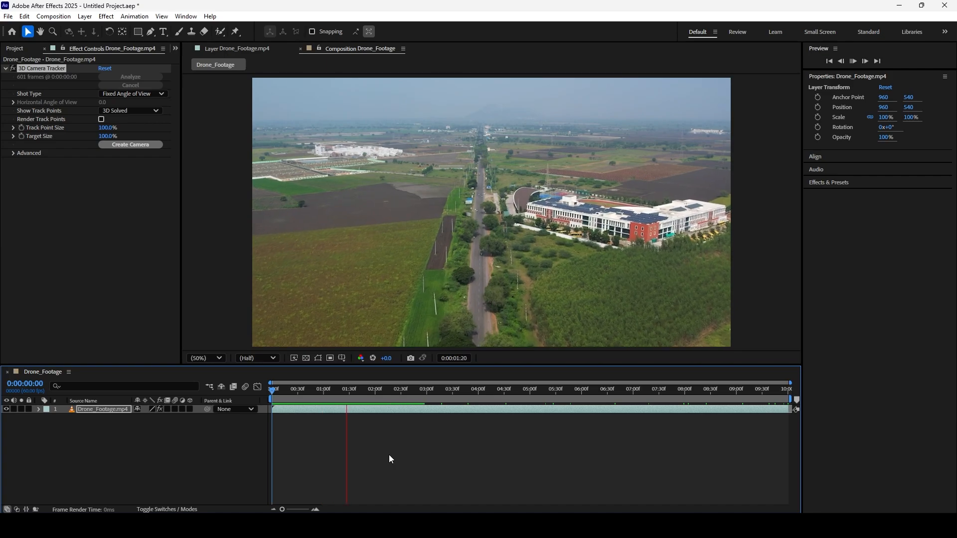
drag(383, 390, 269, 399)
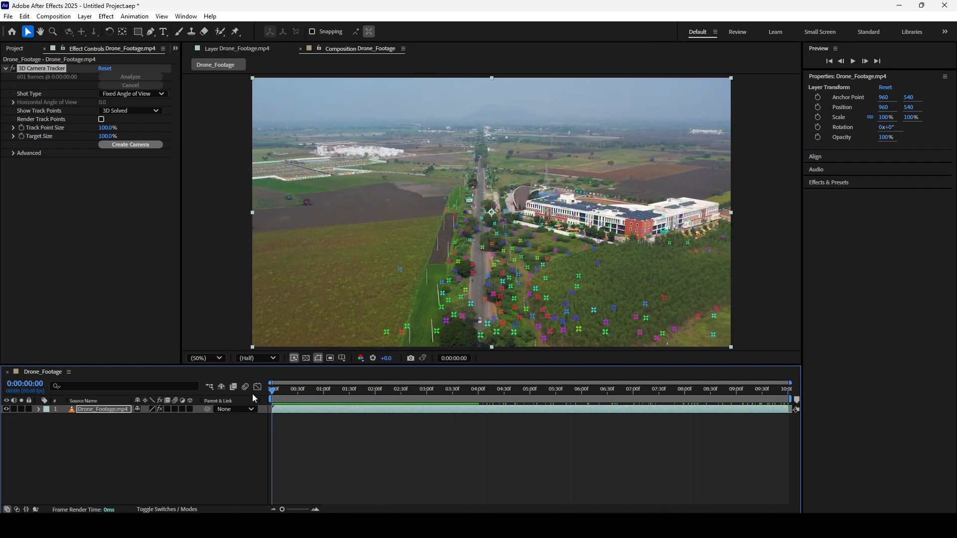
click(312, 440)
click(332, 391)
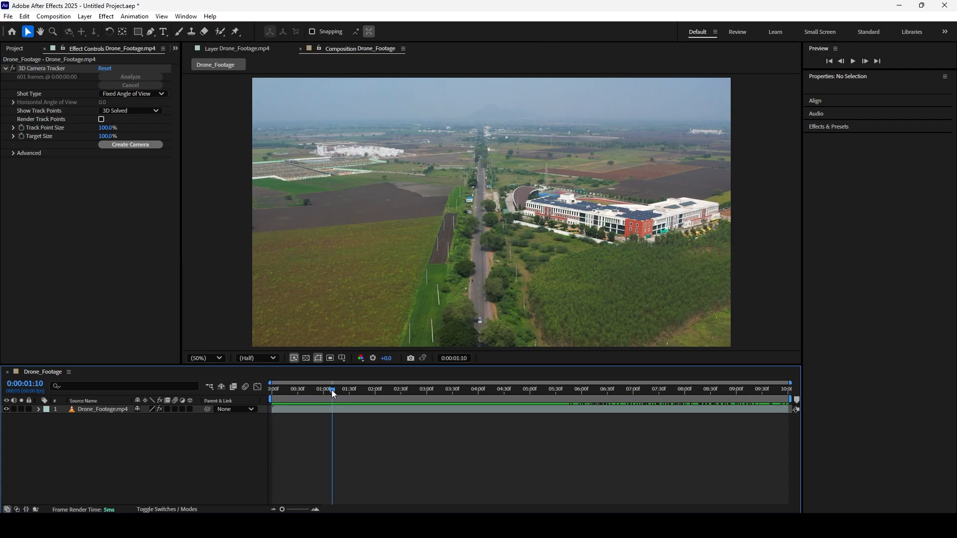
drag(336, 389, 249, 394)
drag(280, 393, 148, 394)
click(349, 410)
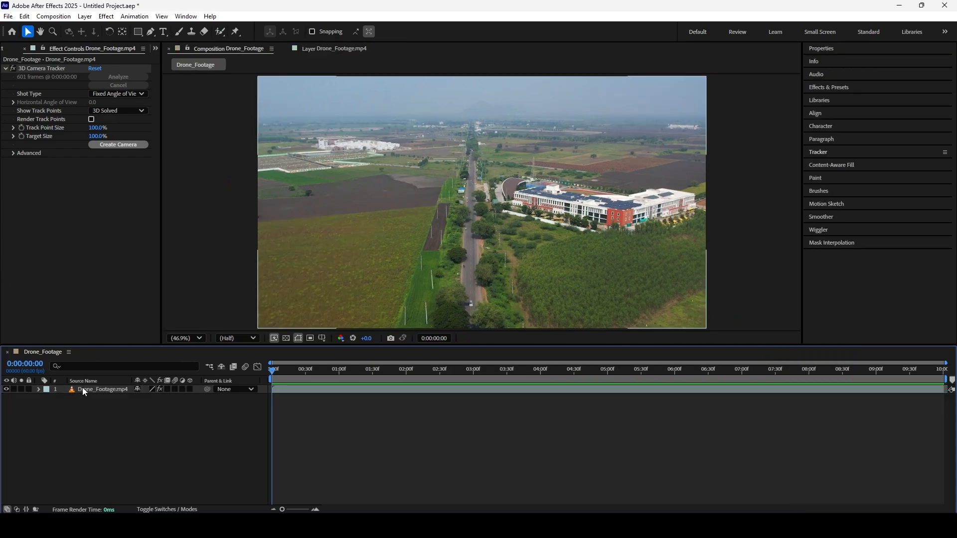
Create a text layer and tracker camera from the 3D Camera Tracker target lying flat on the road beside the building.
click(85, 390)
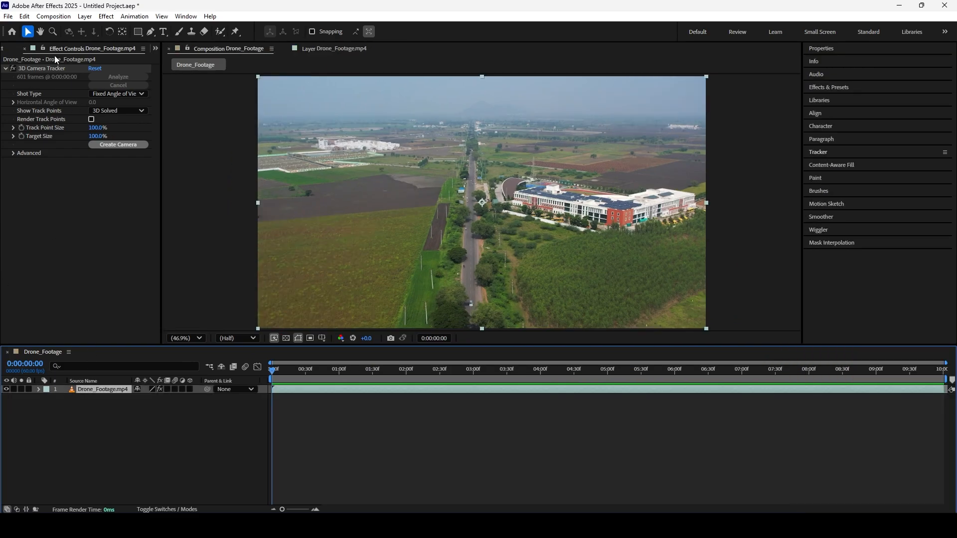
click(49, 70)
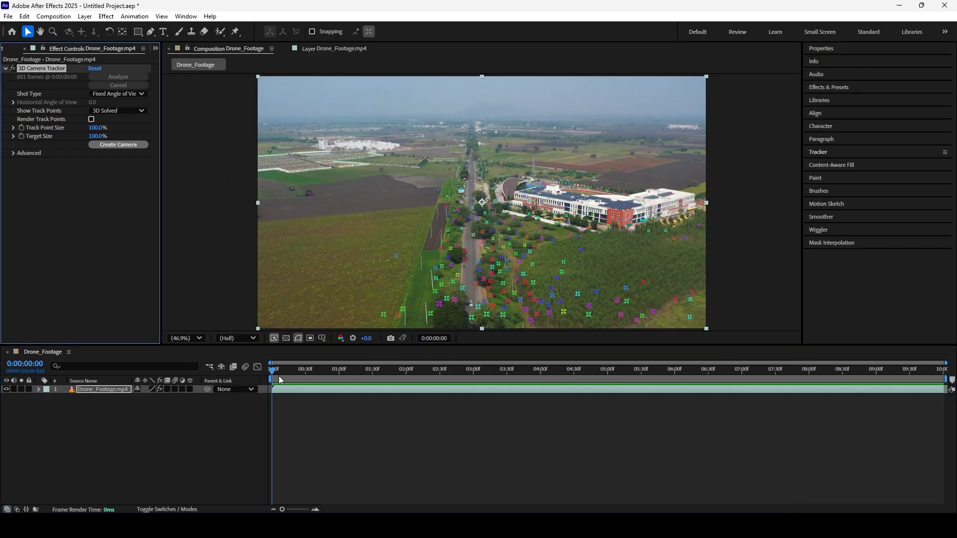
drag(279, 370, 880, 370)
key(Home)
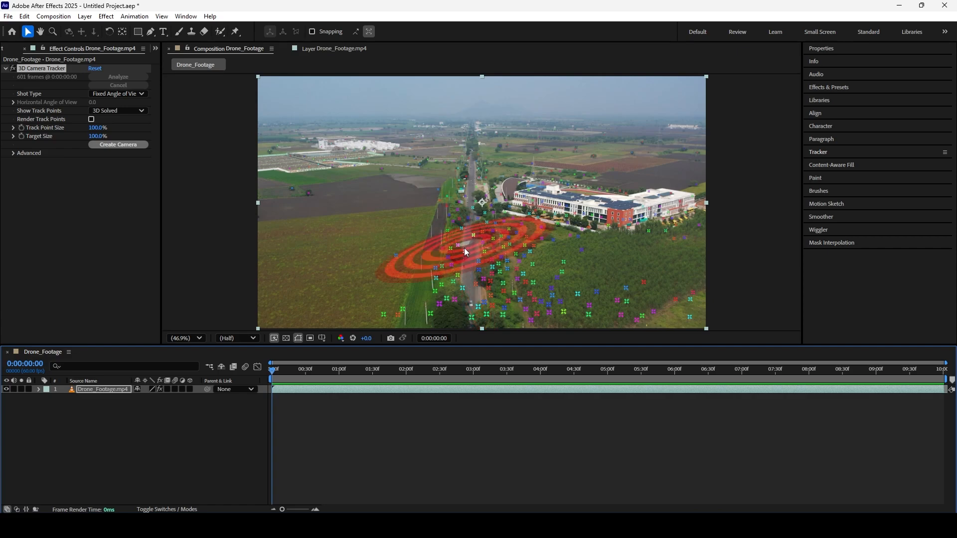
click(472, 196)
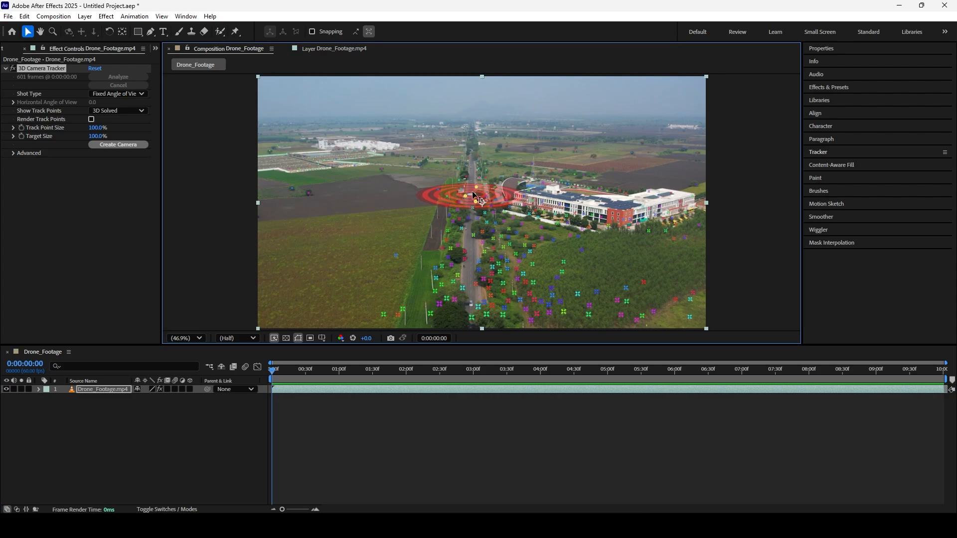
right_click(473, 194)
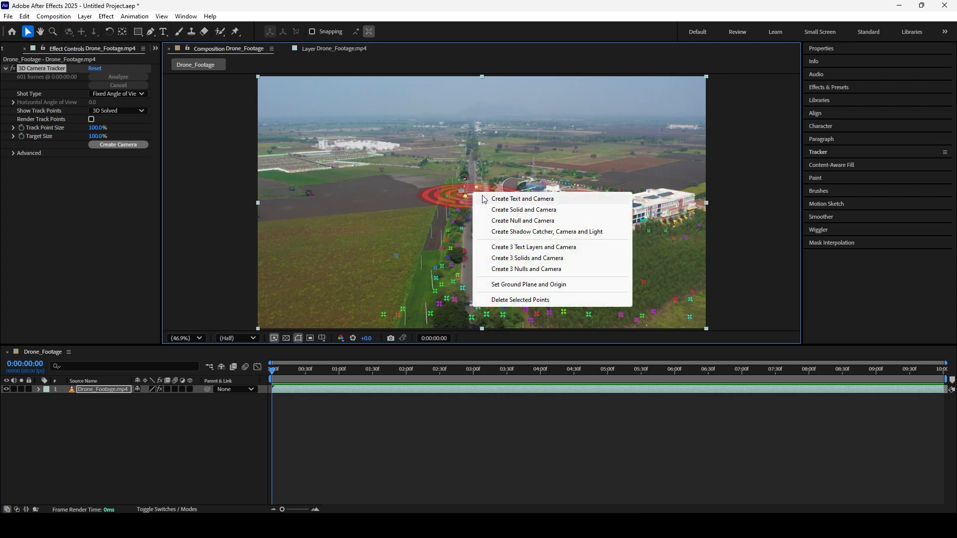
click(502, 199)
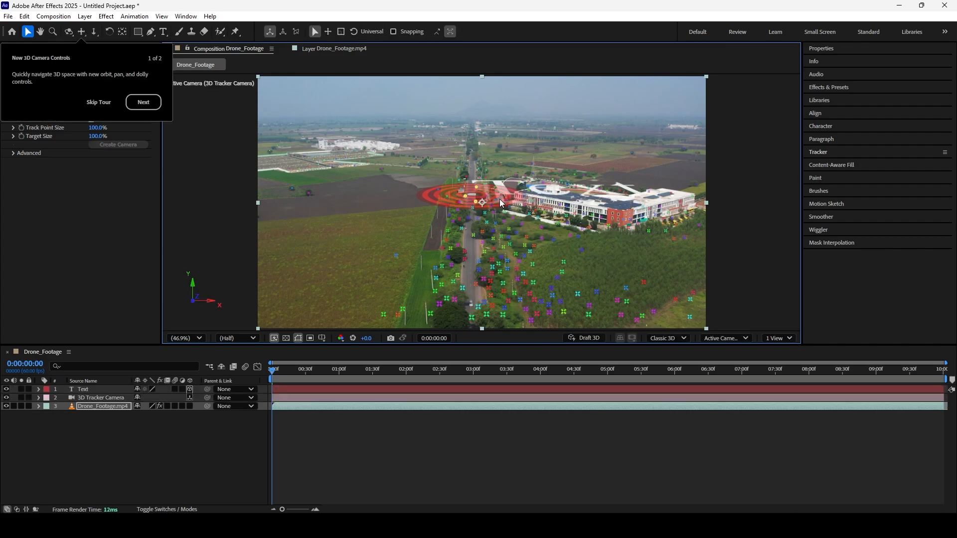
Set the Text layer's orientation to 0°, 0°, 0°.
click(91, 392)
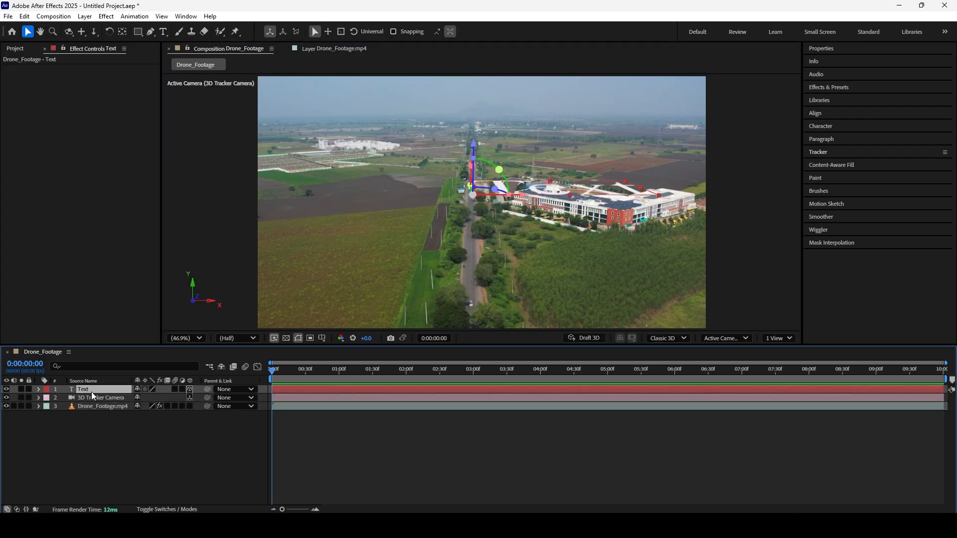
key(r)
click(141, 398)
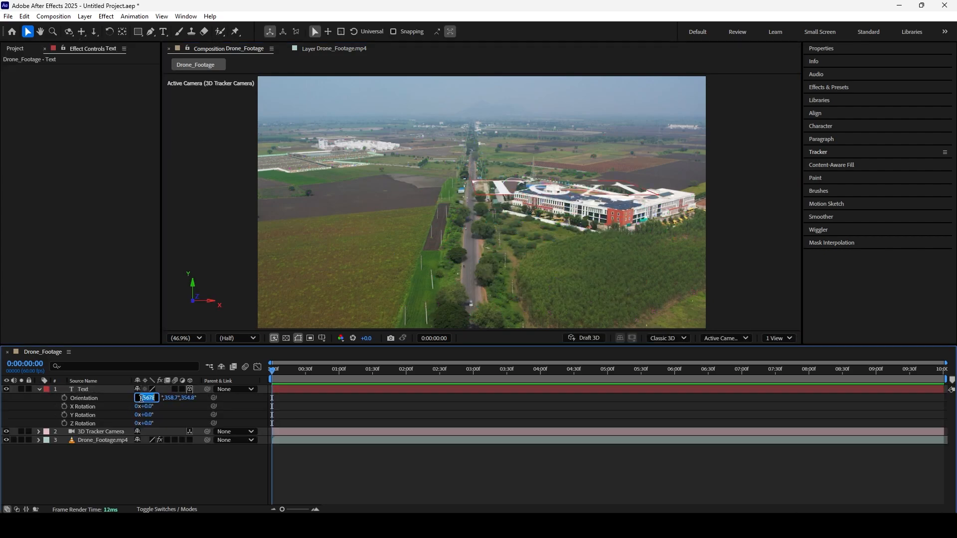
text(0)
key(Tab)
text(0)
key(Tab)
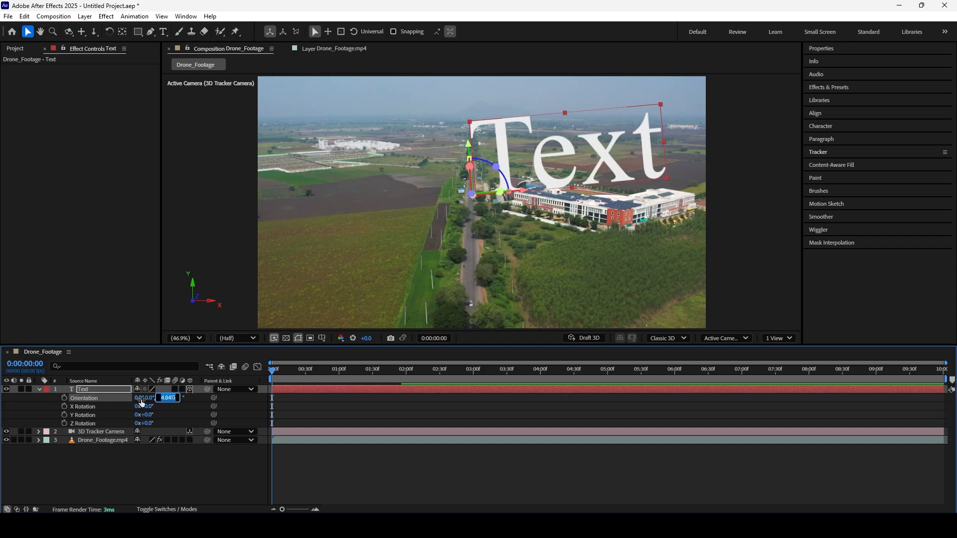
text(0)
key(Return)
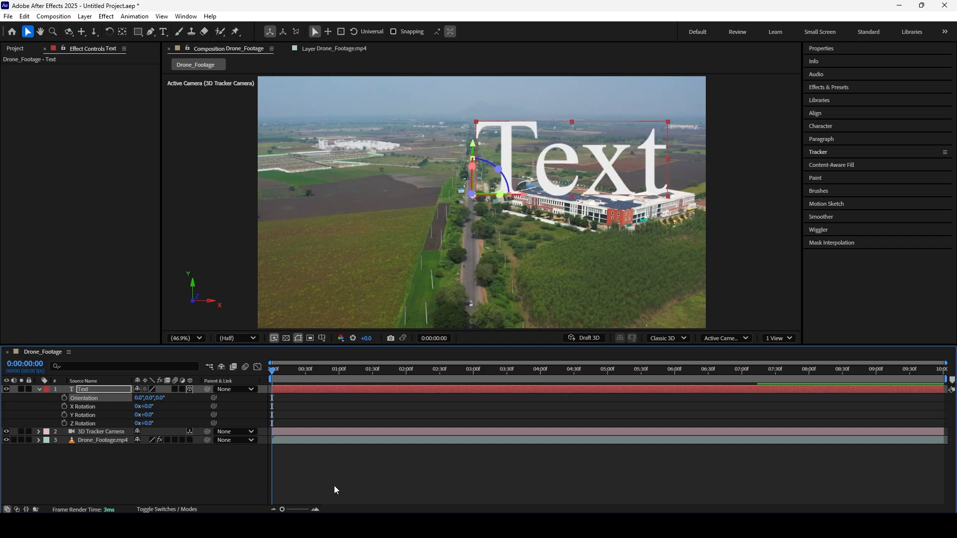
click(334, 485)
Set the Text layer's scale to 1000% on all three axes.
click(81, 389)
key(s)
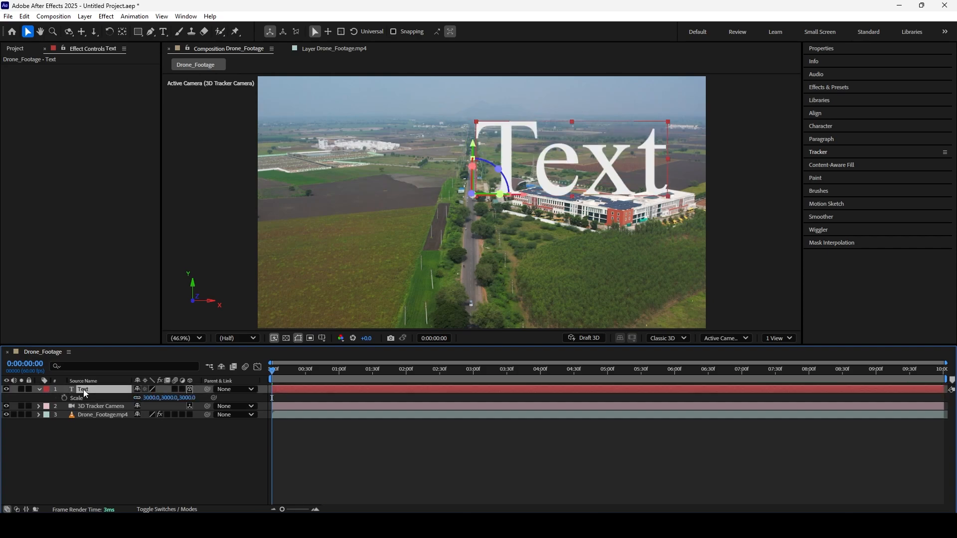
click(188, 397)
text(100)
text(000)
key(Return)
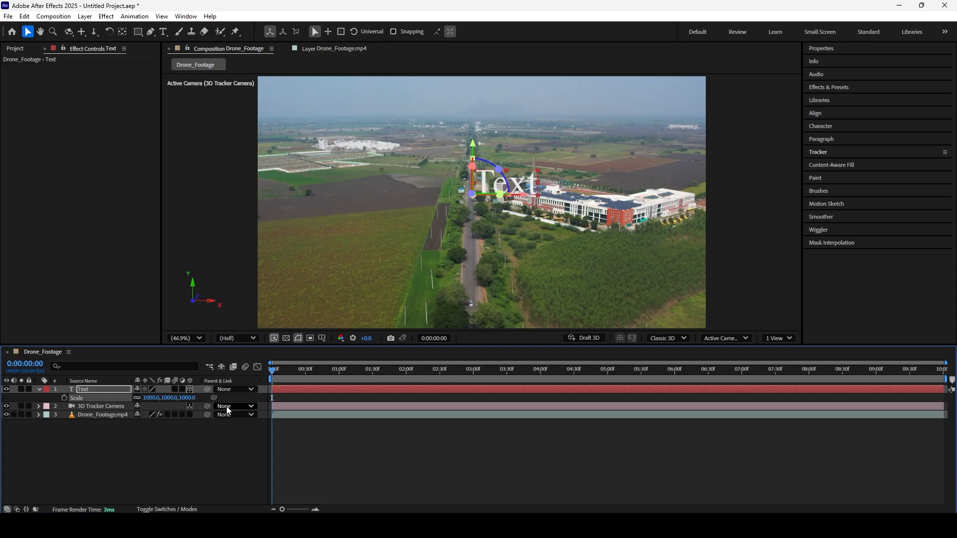
click(473, 450)
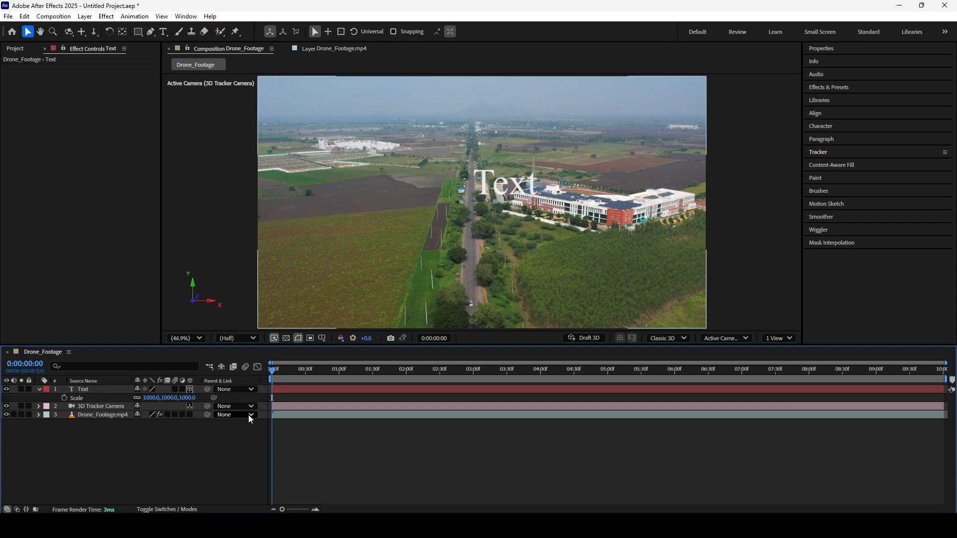
Shift the Text layer sideways to centre it over the road, at position 565.2, 462.5, 1963.9.
click(78, 394)
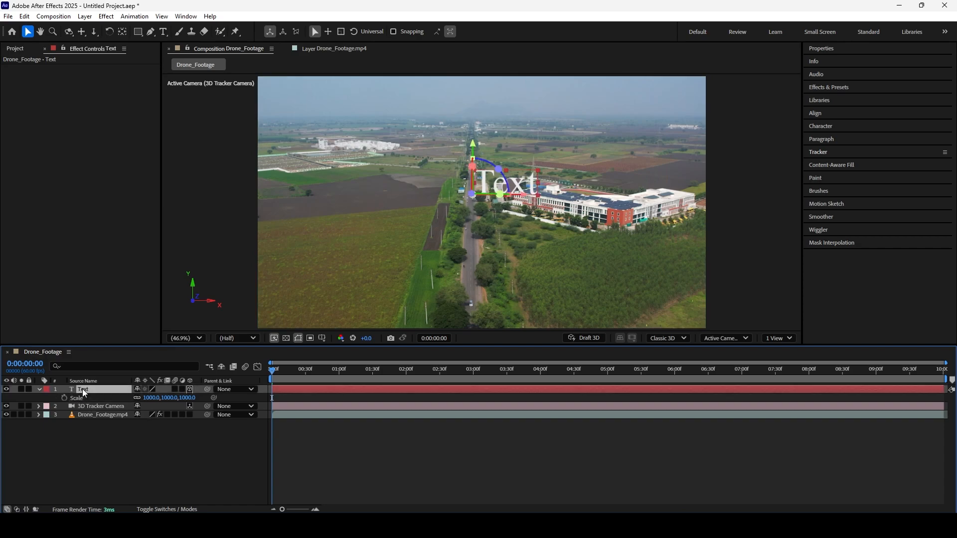
key(p)
drag(173, 398, 2, 404)
key(ctrl+z)
key(ctrl+z)
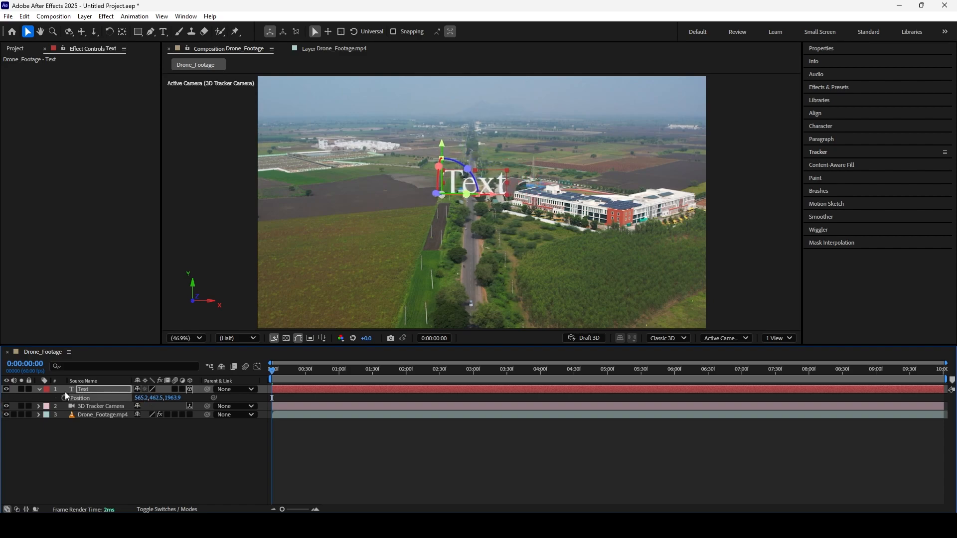
click(364, 443)
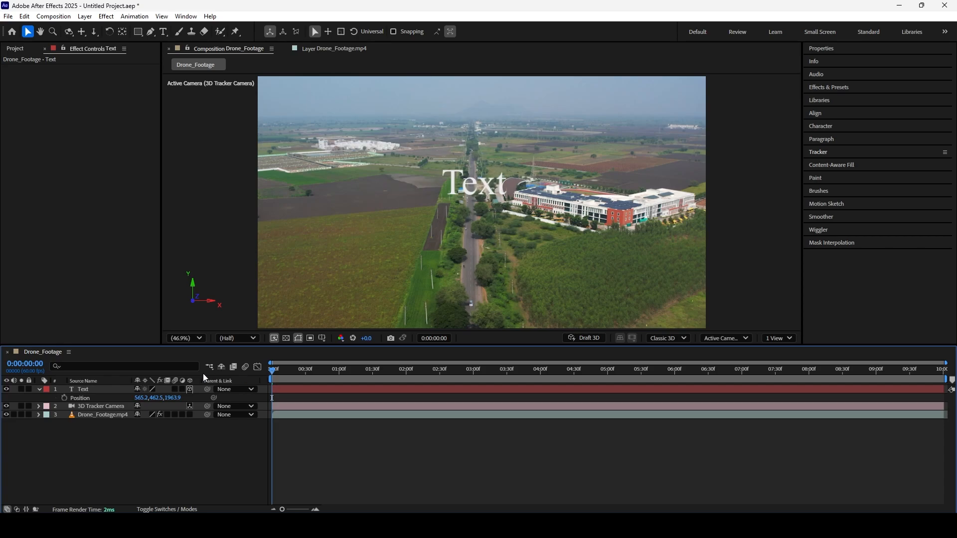
Scrub through the composition to check how the text stays anchored in the scene, and select the Text layer at the first frame.
key(space)
drag(755, 370, 317, 367)
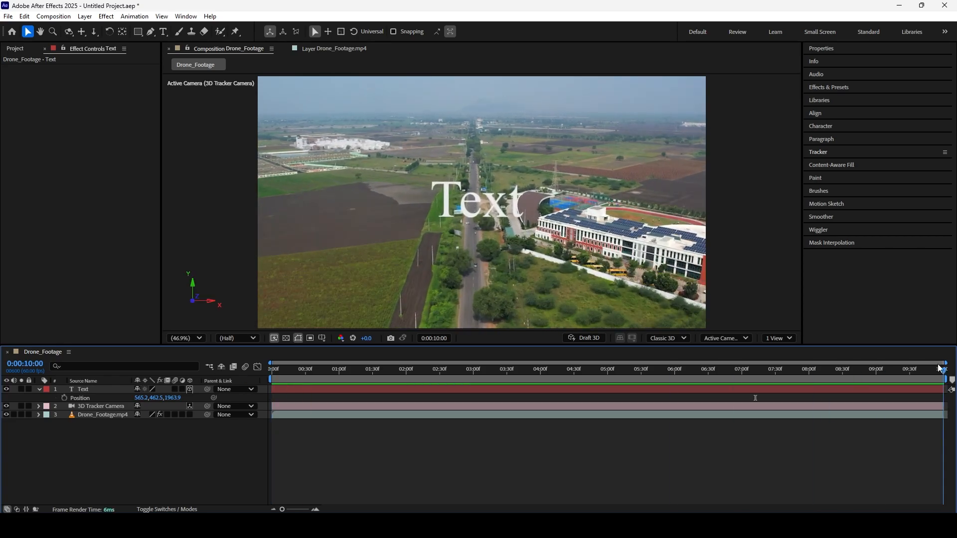
drag(451, 367, 219, 366)
click(85, 388)
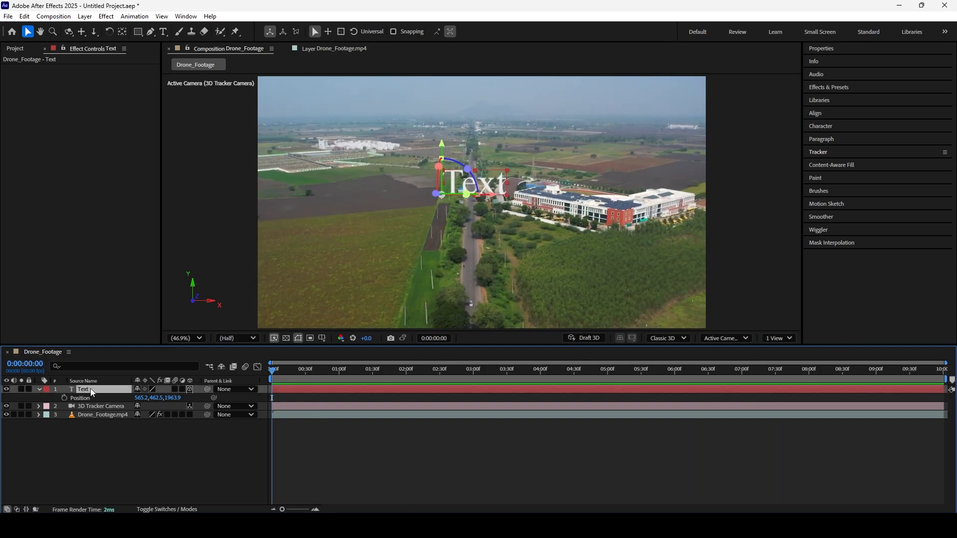
Bring the Text layer closer to the camera by setting its Z position to 800.
drag(142, 399, 83, 398)
key(ctrl+z)
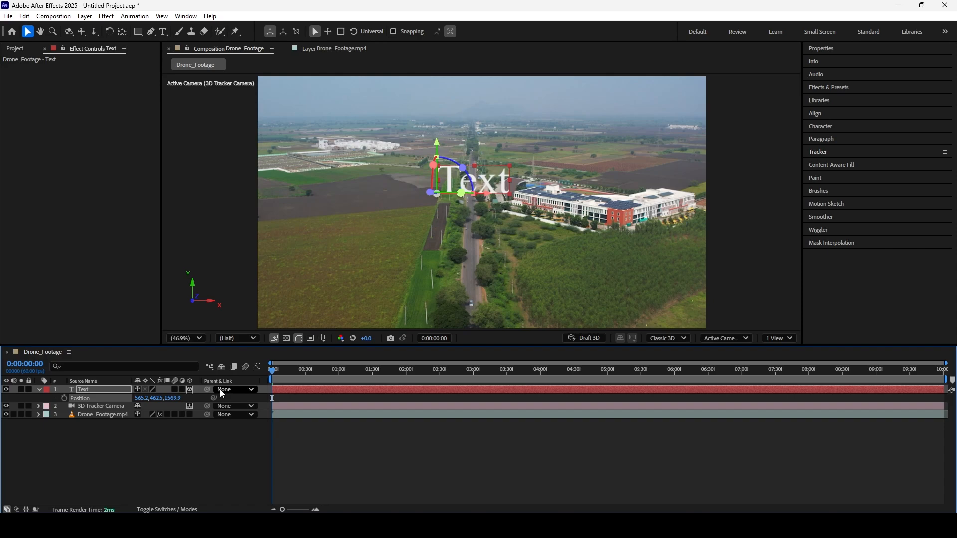
drag(176, 399, 82, 398)
click(177, 398)
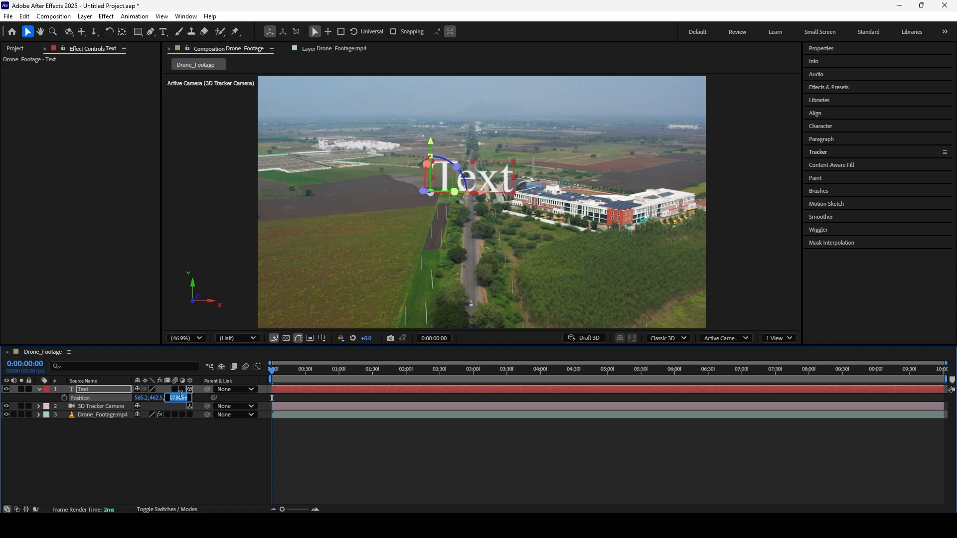
text(800)
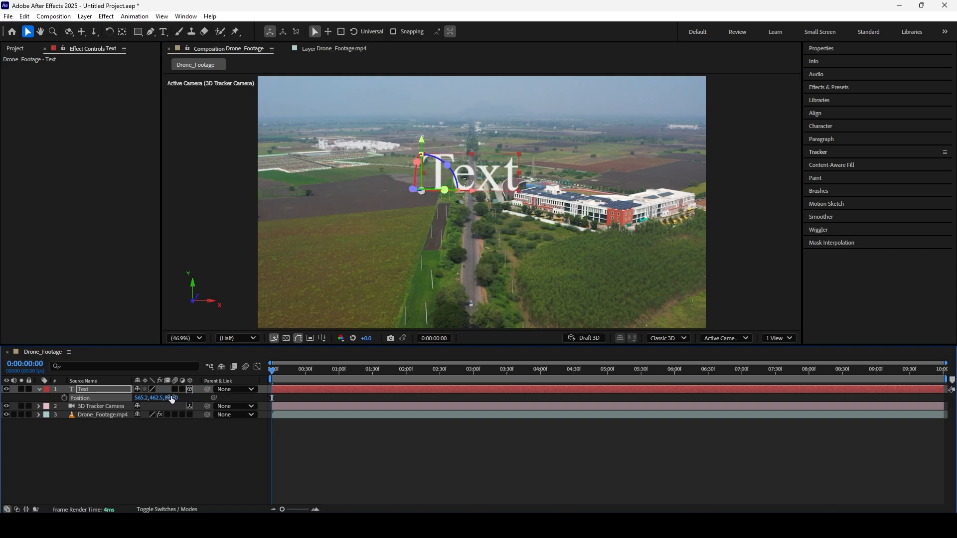
Check the Text layer through to the last frame, set its Z position to 0, and return to the first frame.
drag(273, 369, 607, 370)
drag(672, 355, 943, 366)
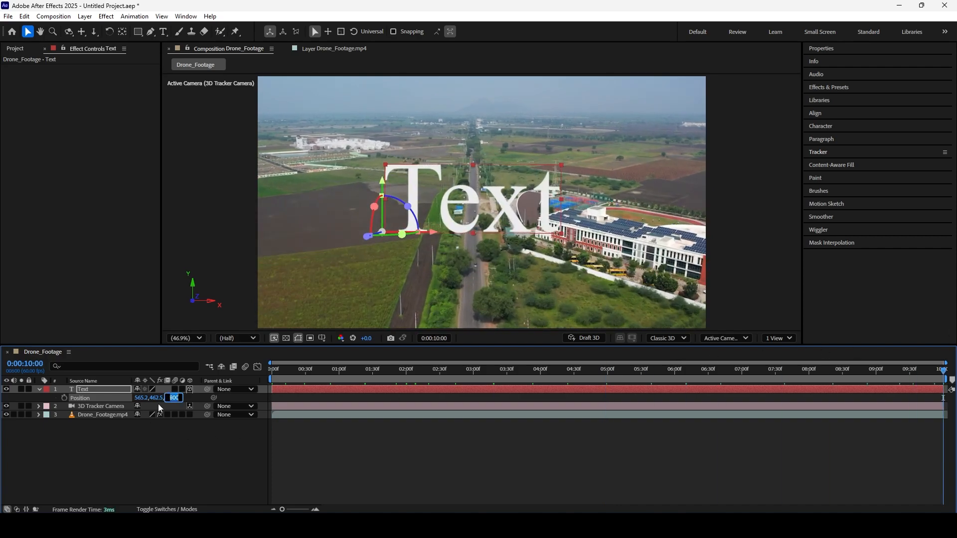
key(ctrl+z)
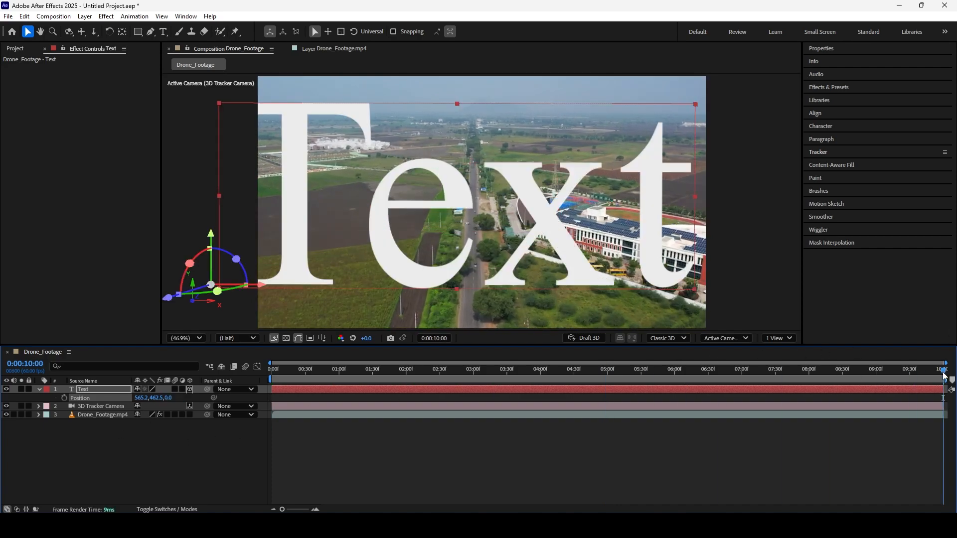
drag(943, 369, 272, 368)
click(572, 460)
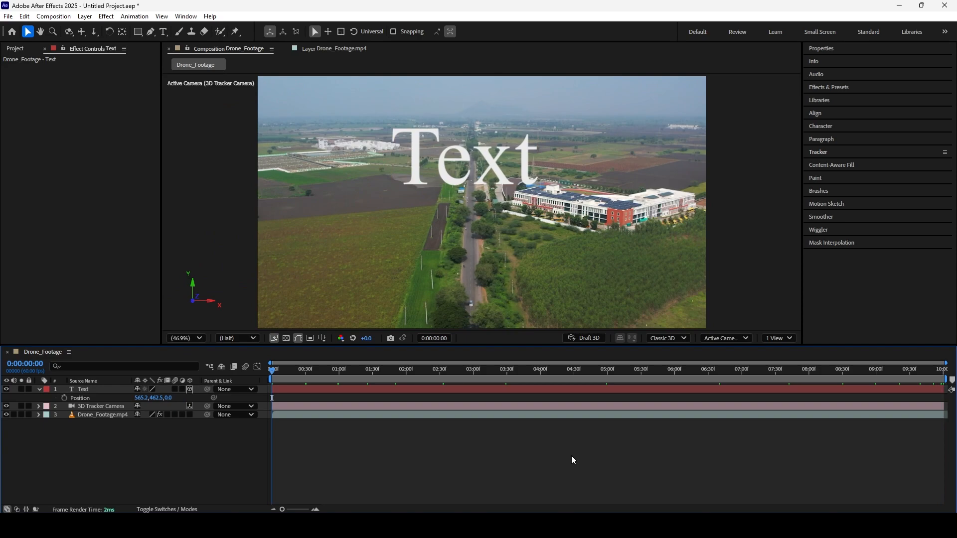
Preview and scrub through the composition to check how the enlarged text holds its place over the road.
key(space)
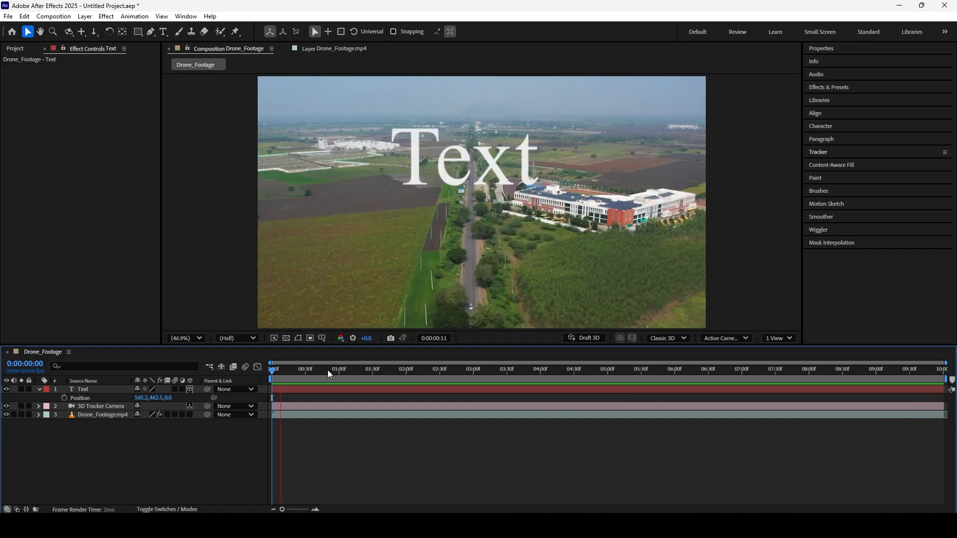
key(space)
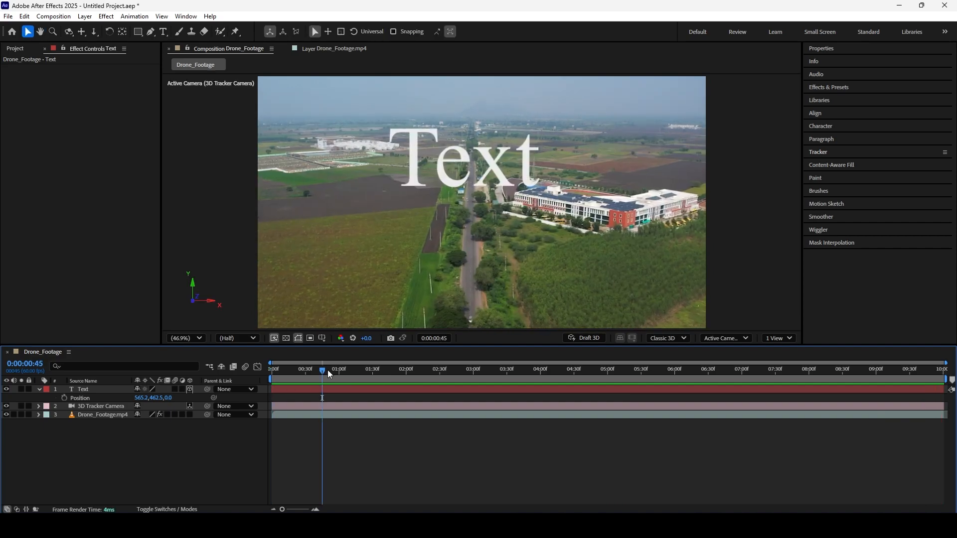
click(38, 389)
click(83, 391)
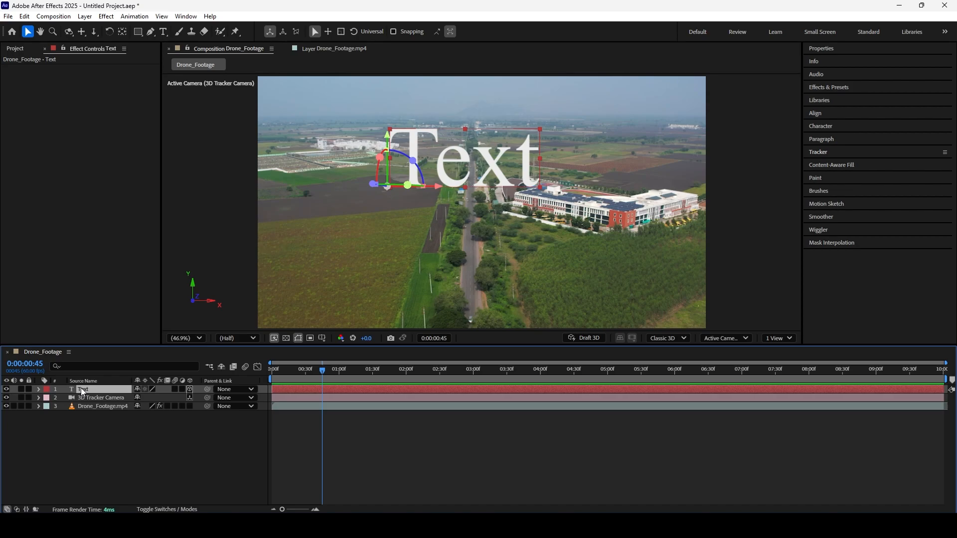
key(Home)
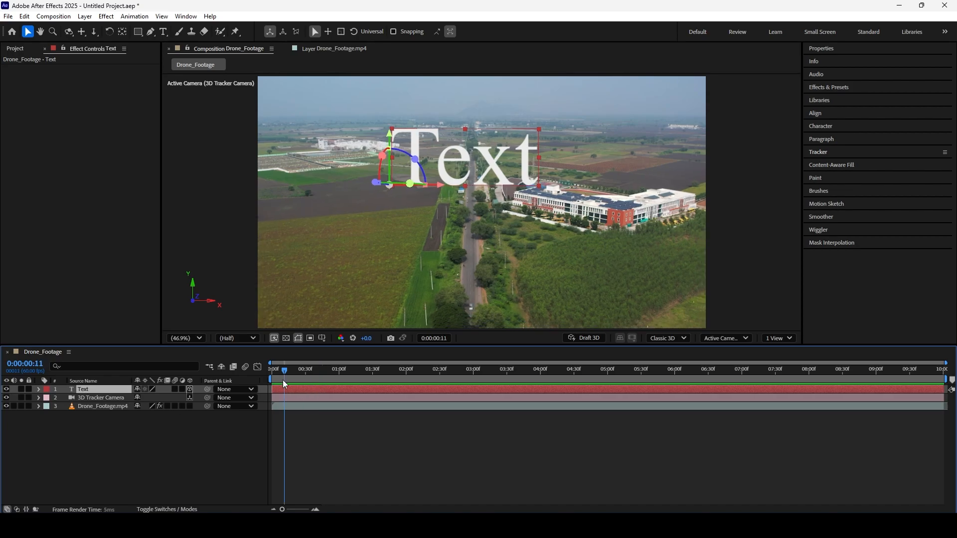
key(space)
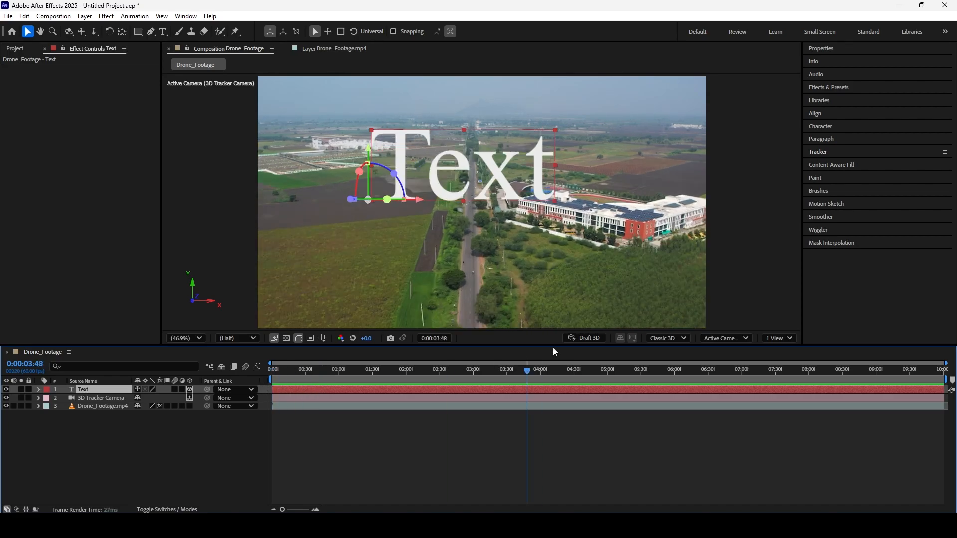
drag(943, 371, 261, 378)
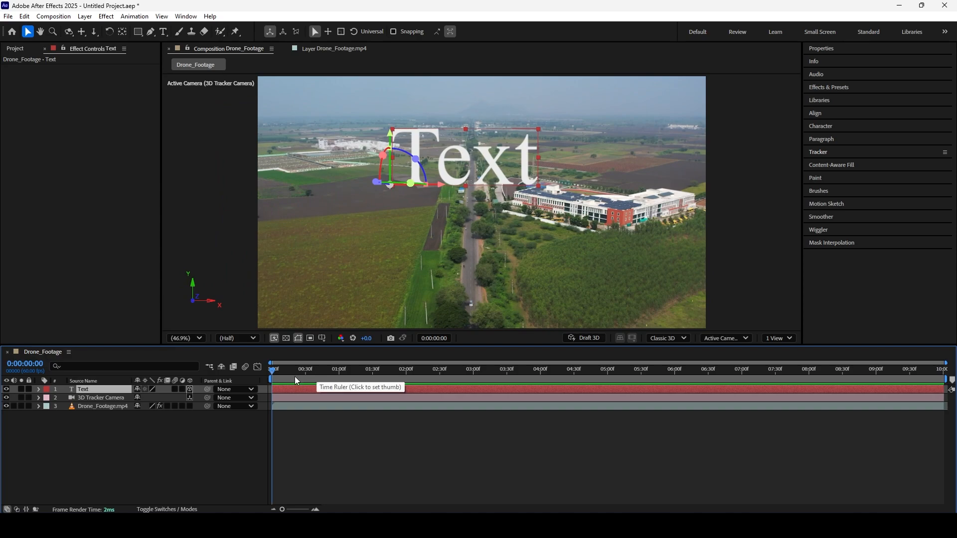
mouse_move(279, 370)
mouse_down()
mouse_move(894, 372)
mouse_move(273, 374)
mouse_up()
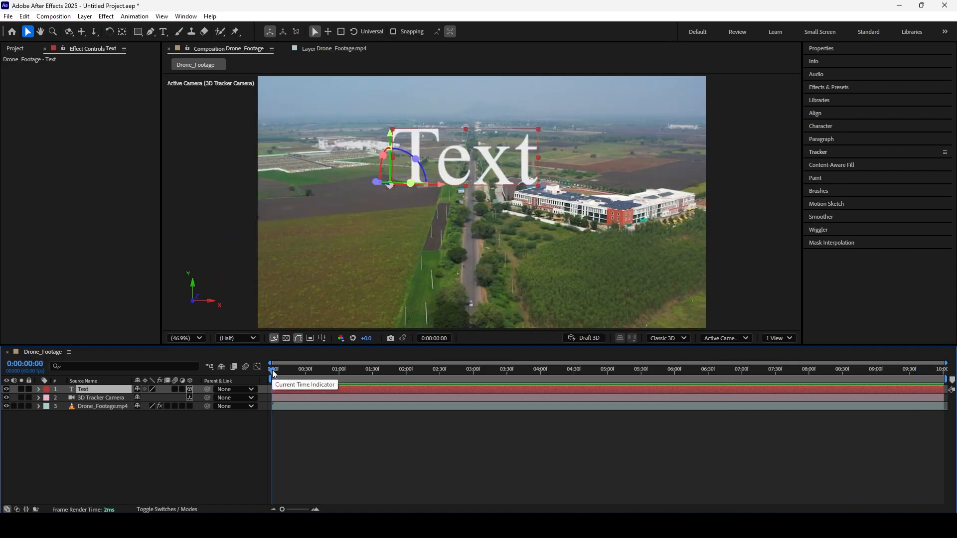
Show the track points of Drone_Footage.mp4's 3D Camera Tracker and expand its advanced settings to inspect the average error.
click(94, 406)
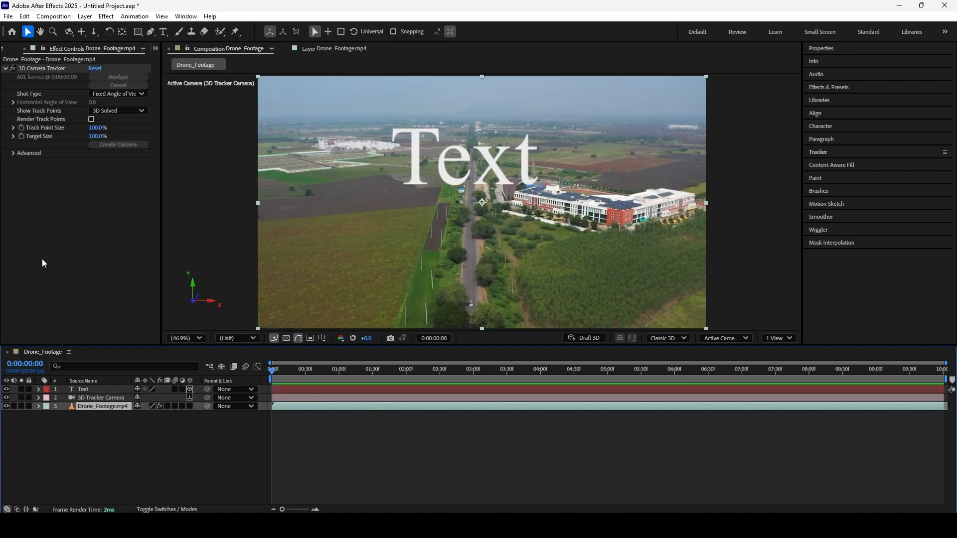
click(40, 70)
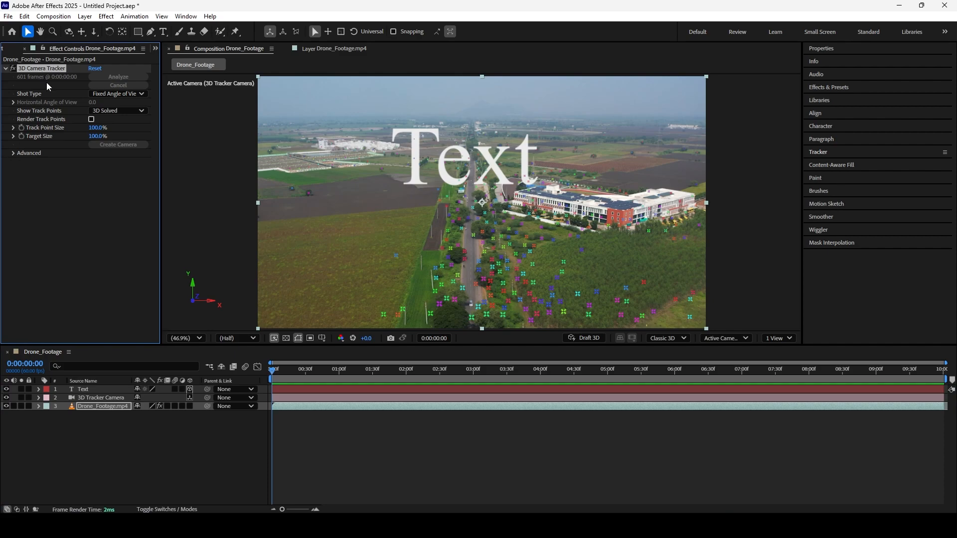
click(85, 439)
click(91, 404)
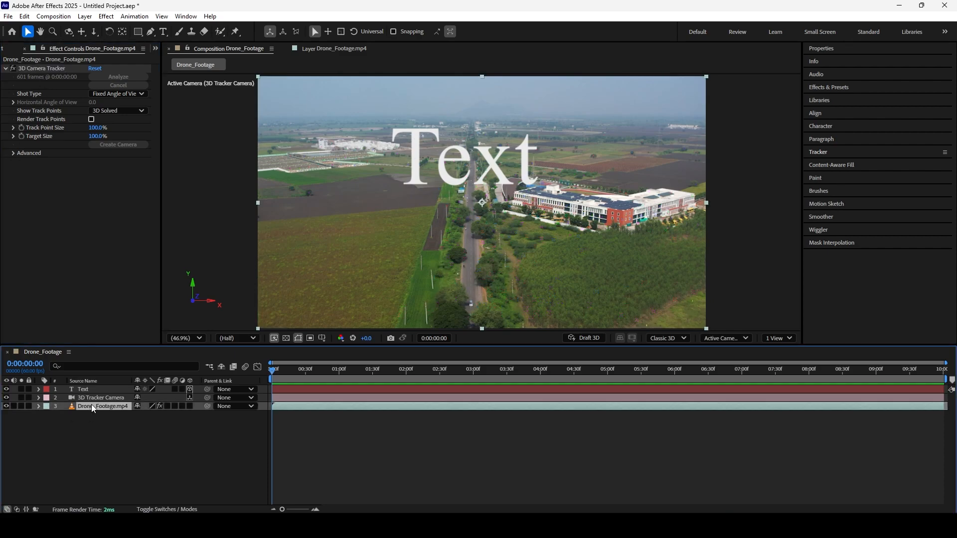
click(53, 69)
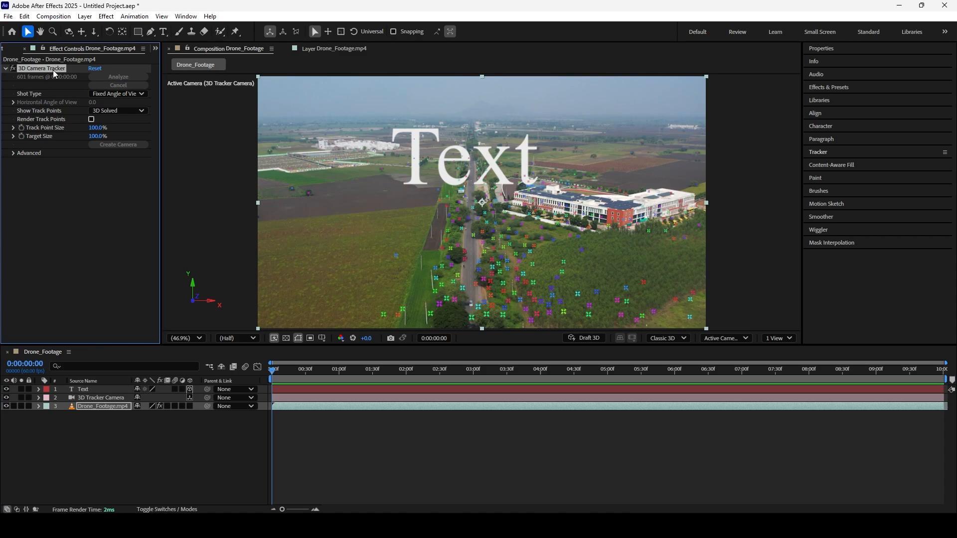
click(13, 154)
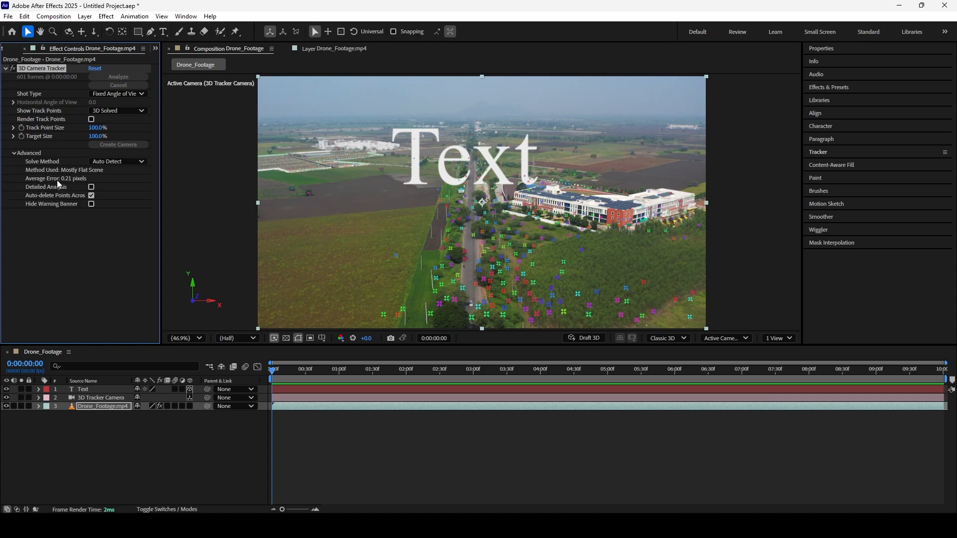
At 0:00:01:39, create a text layer from the track points on the roof of the white building.
drag(278, 373, 3, 374)
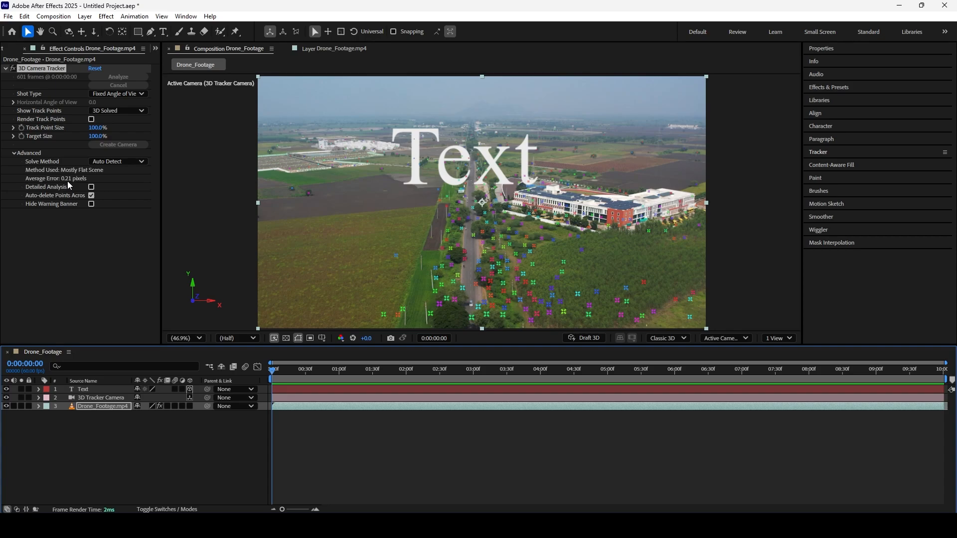
drag(290, 373, 194, 379)
click(332, 369)
drag(345, 374, 382, 349)
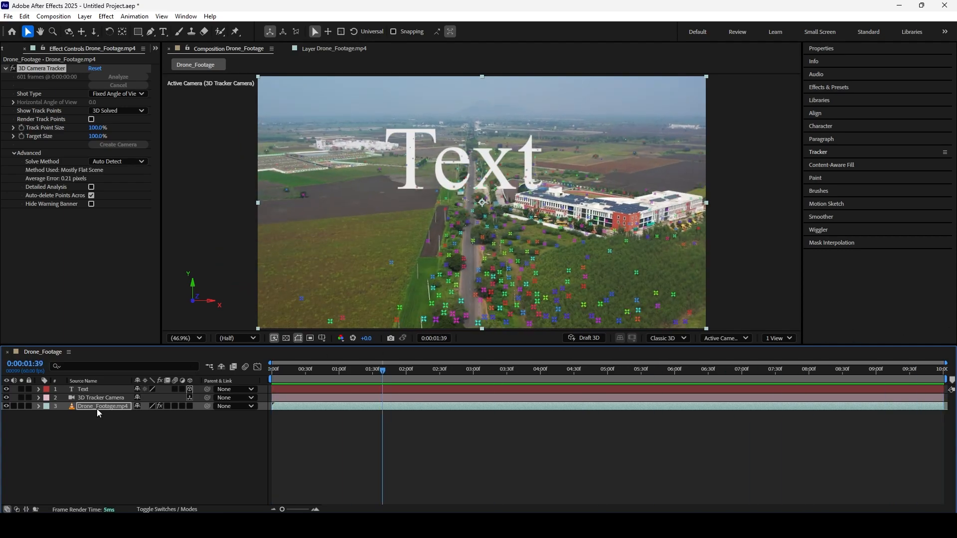
click(96, 408)
click(47, 68)
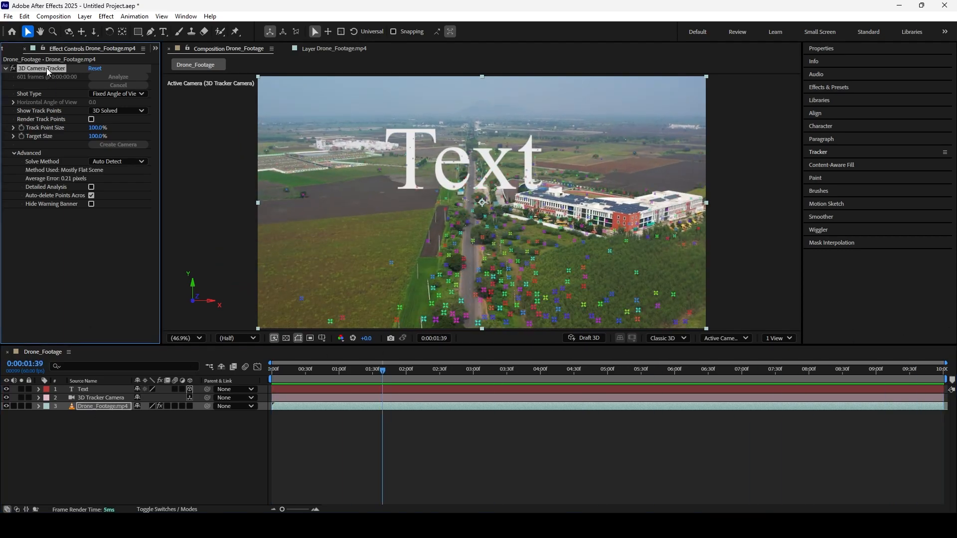
click(639, 197)
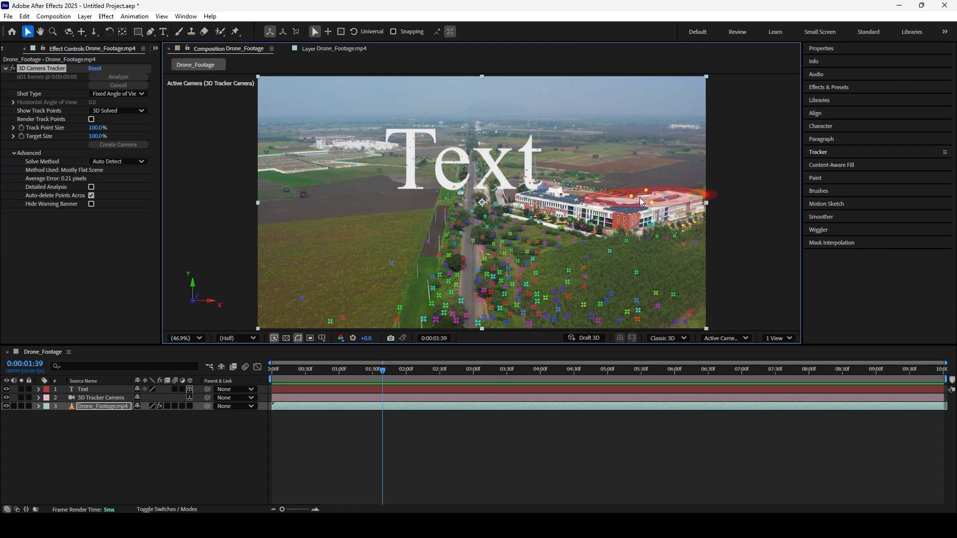
right_click(640, 199)
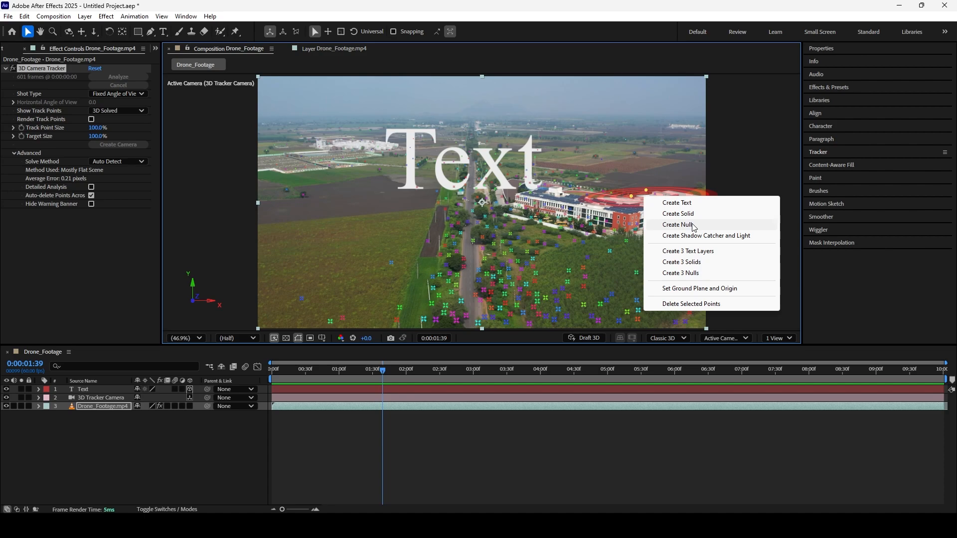
click(693, 227)
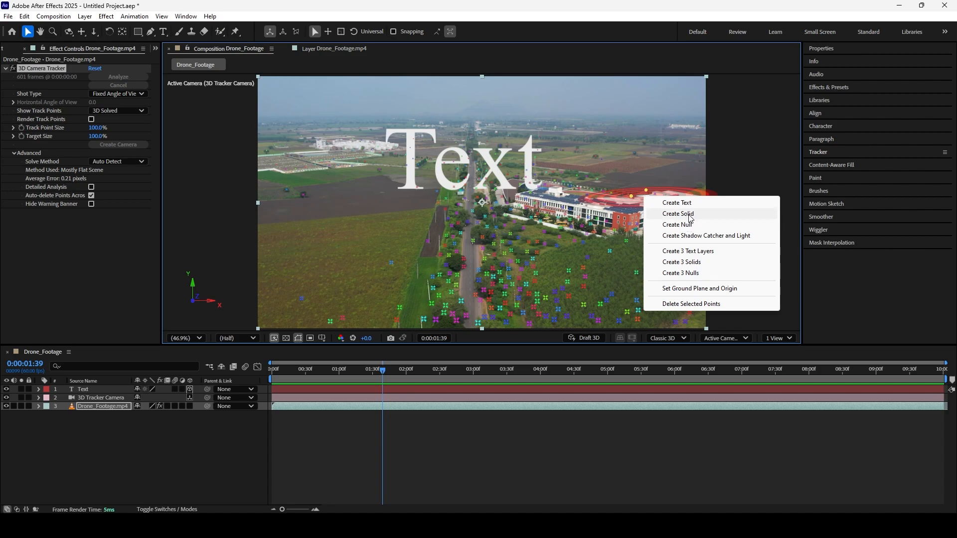
click(683, 203)
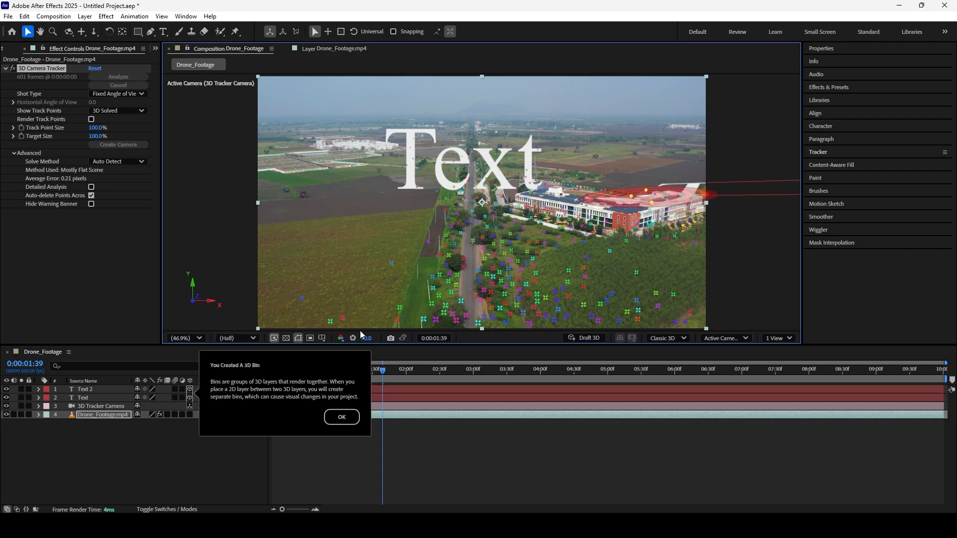
click(341, 416)
Set the Text 2 layer's orientation to 0°, 0°, 0°.
key(r)
click(141, 398)
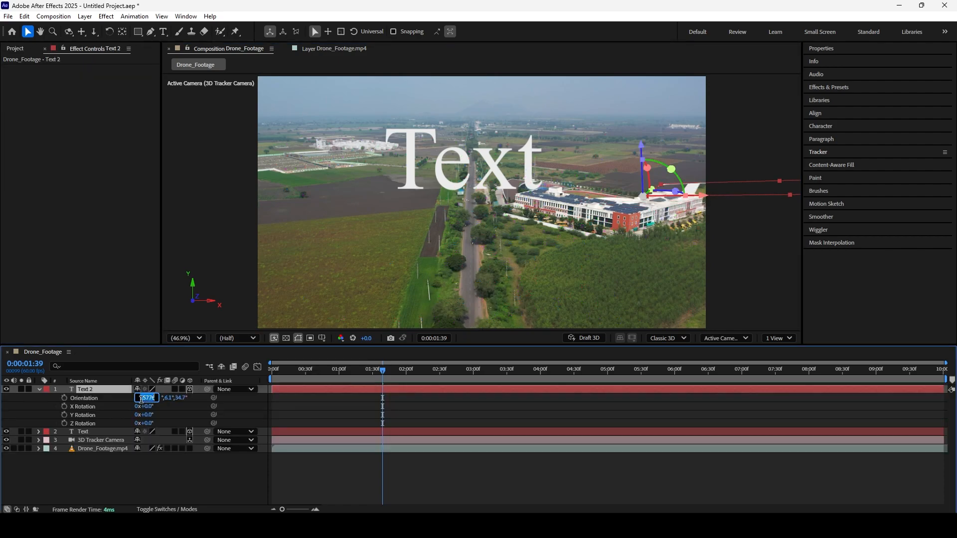
text(0)
key(Tab)
text(0)
key(Tab)
text(0)
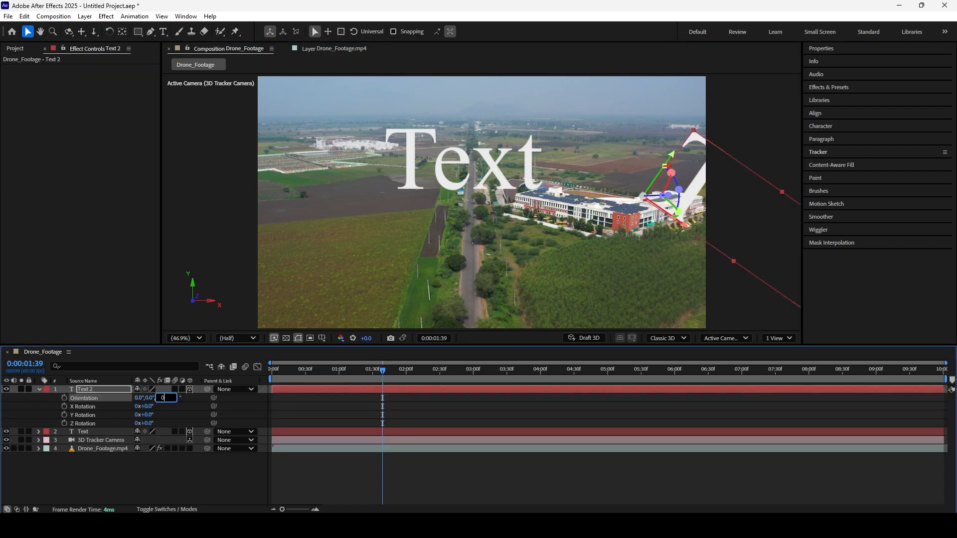
key(Return)
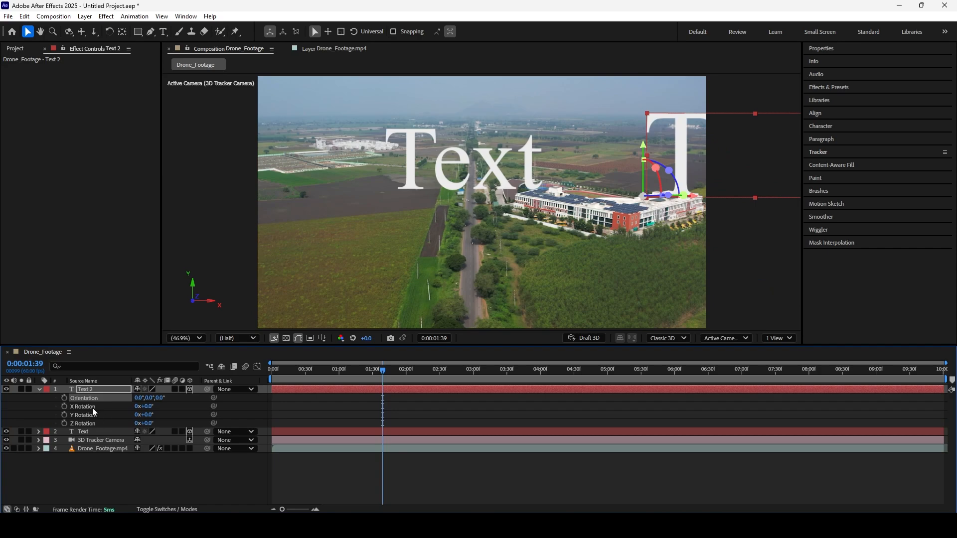
Shift the Text 2 layer sideways above the building to an X position of 1383.8.
click(91, 388)
key(p)
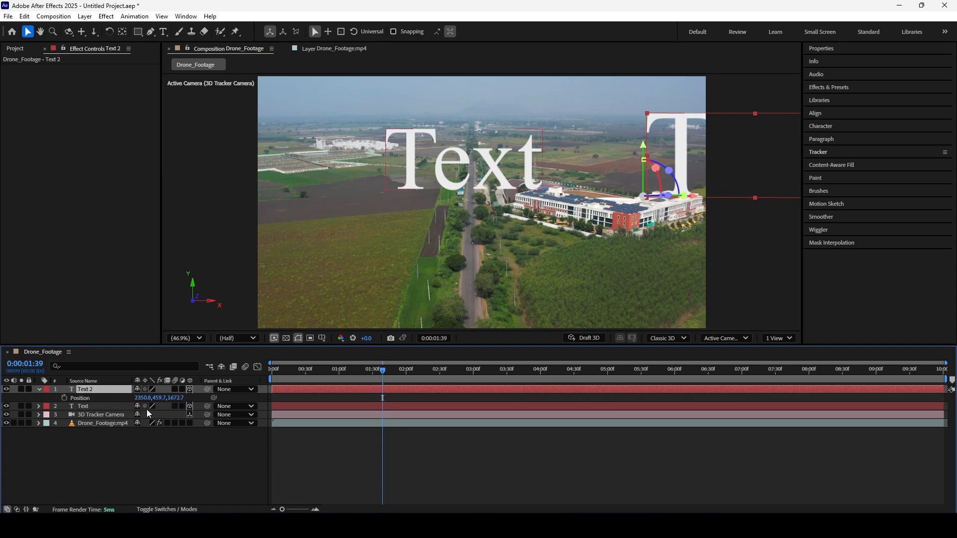
drag(160, 399, 4, 402)
key(ctrl+z)
drag(142, 399, 2, 422)
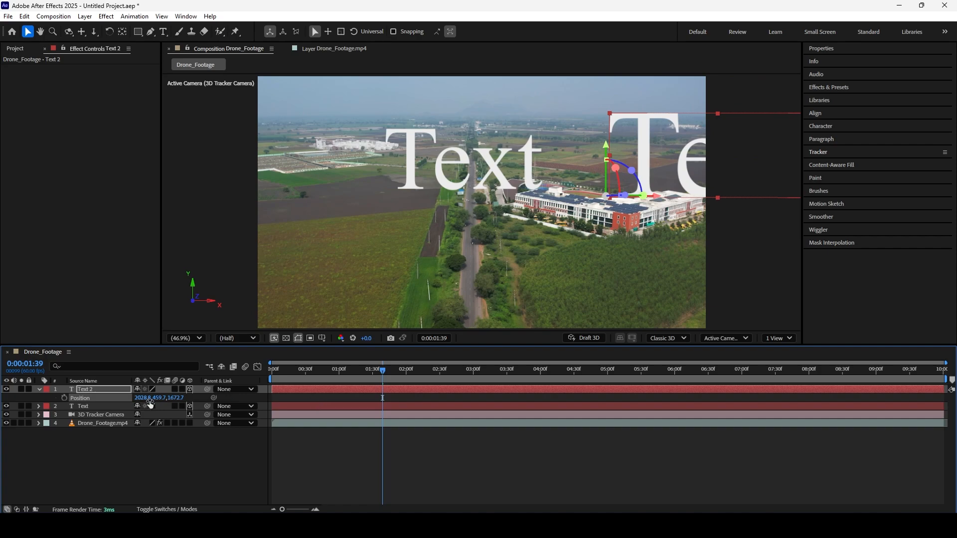
drag(150, 401, 2, 417)
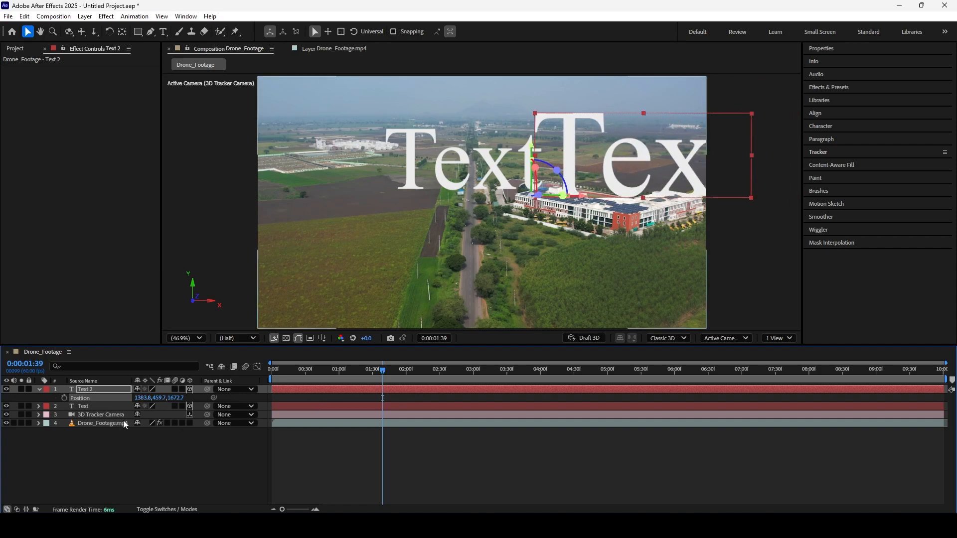
Change the fill colour of the Text 2 layer's text to pure red.
double_click(88, 388)
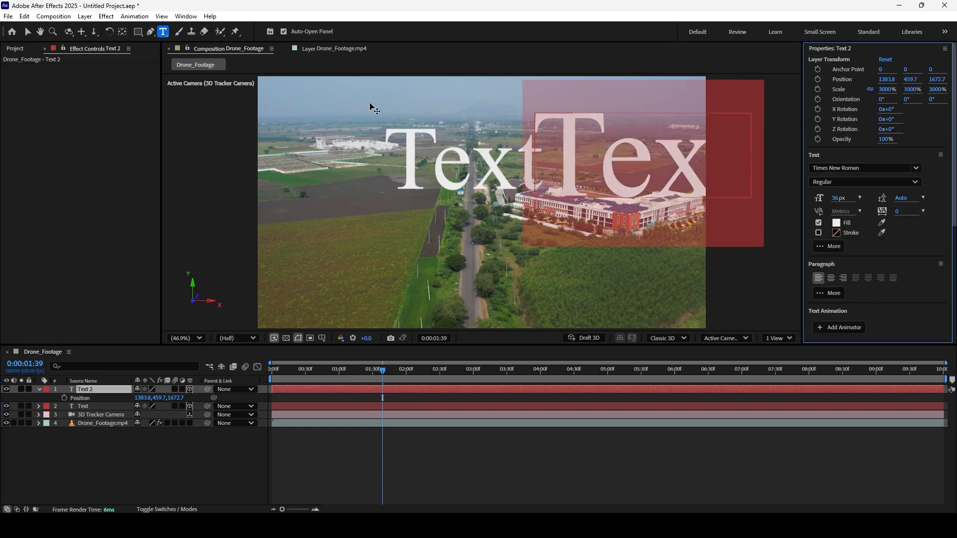
click(835, 223)
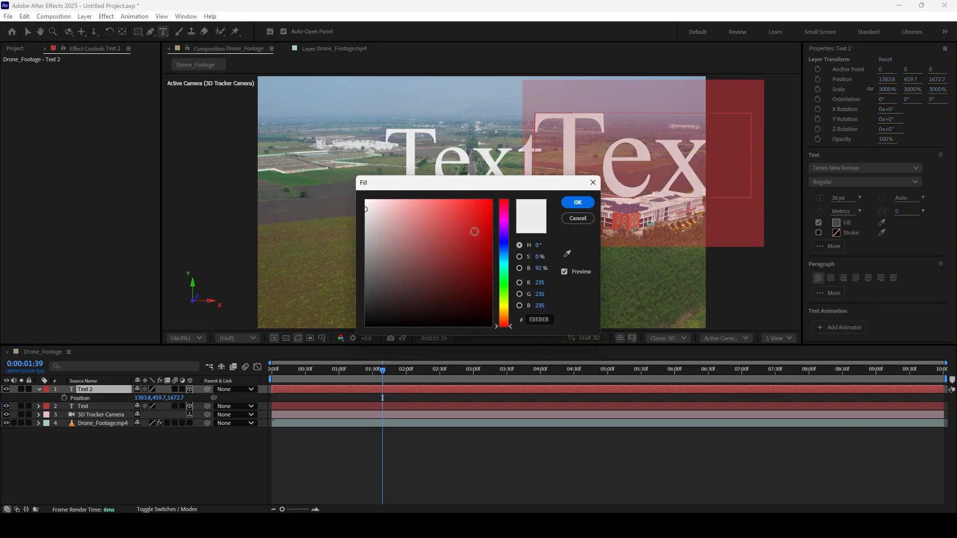
drag(474, 232, 492, 199)
click(584, 203)
click(585, 456)
Scrub ahead briefly and play the composition from the first frame to check both tracked text layers.
drag(380, 370, 451, 370)
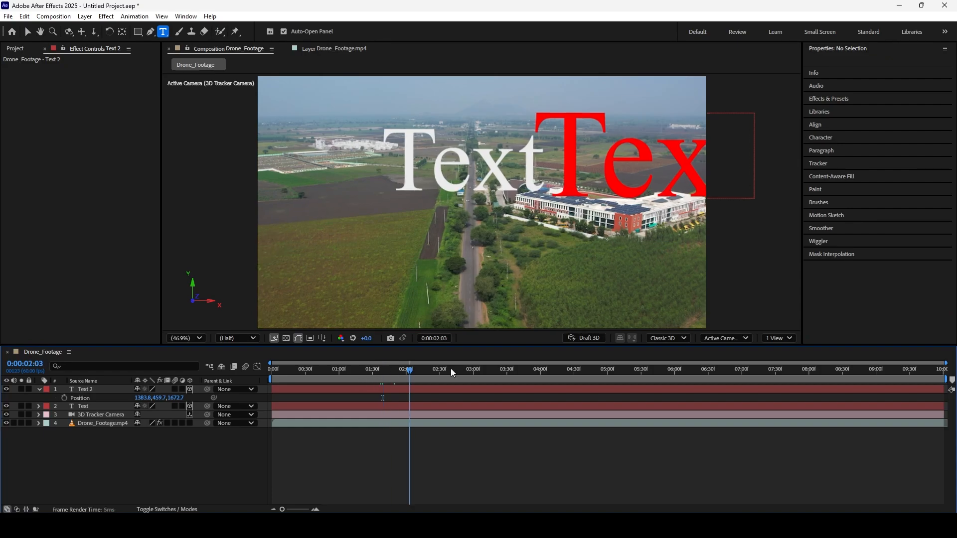
key(Home)
key(space)
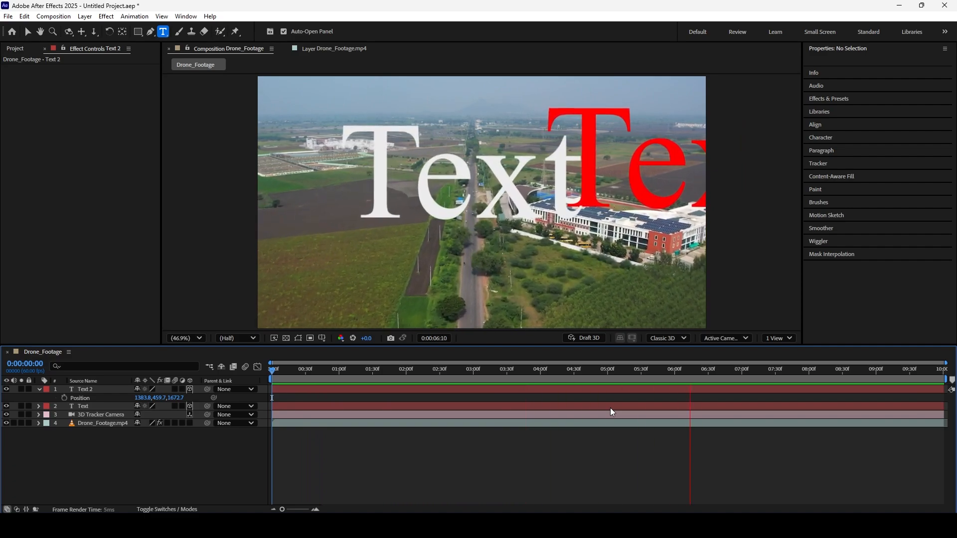
Enable Detailed Analysis in the 3D Camera Tracker effect on the Drone_Footage.mp4 layer.
click(611, 413)
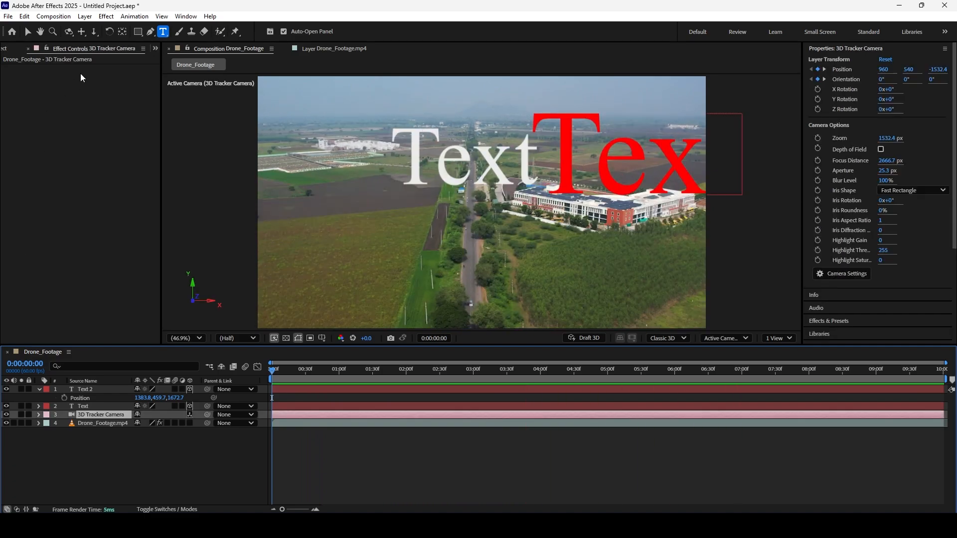
click(95, 421)
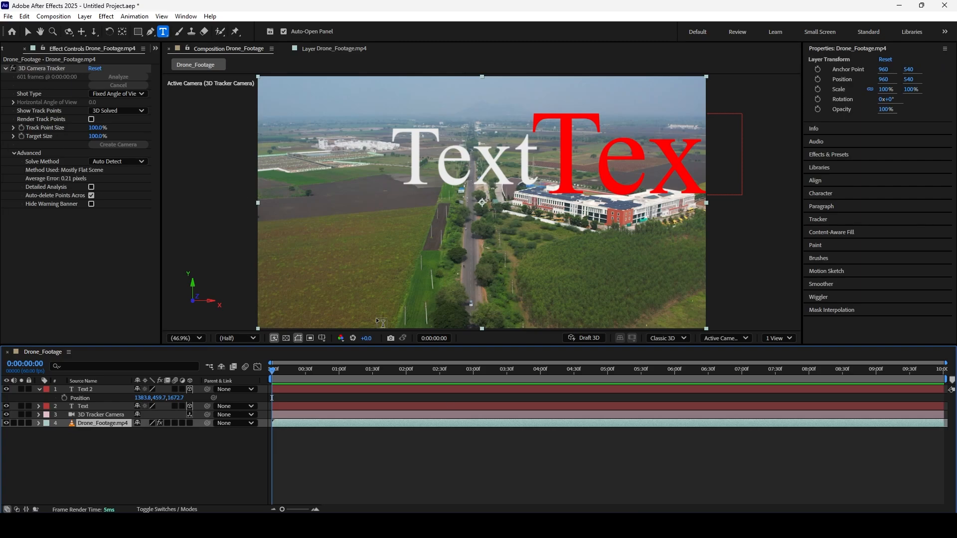
drag(361, 368, 285, 372)
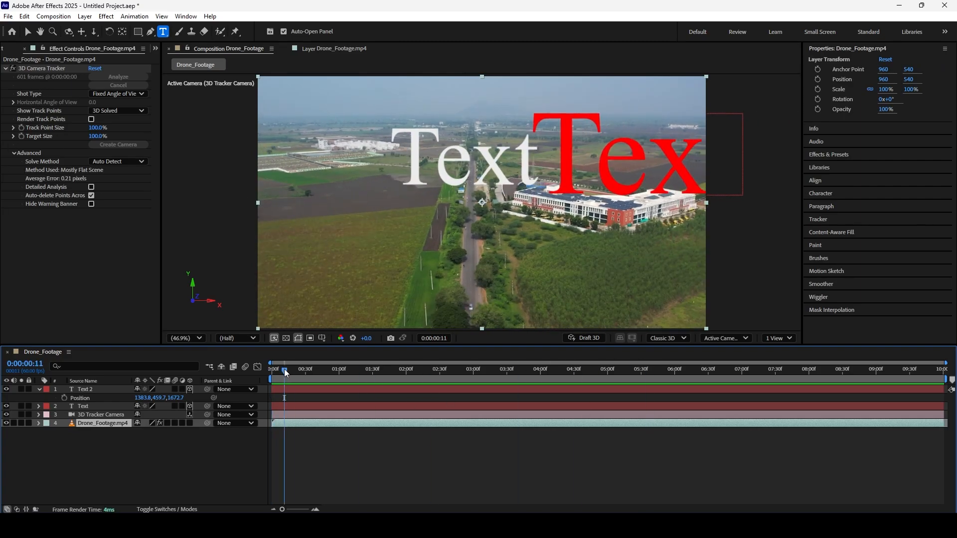
click(52, 69)
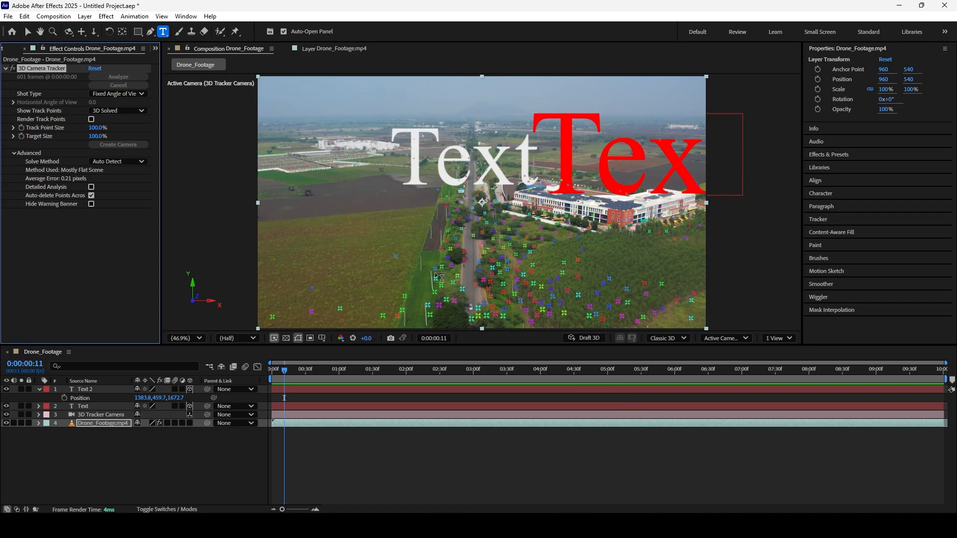
click(91, 187)
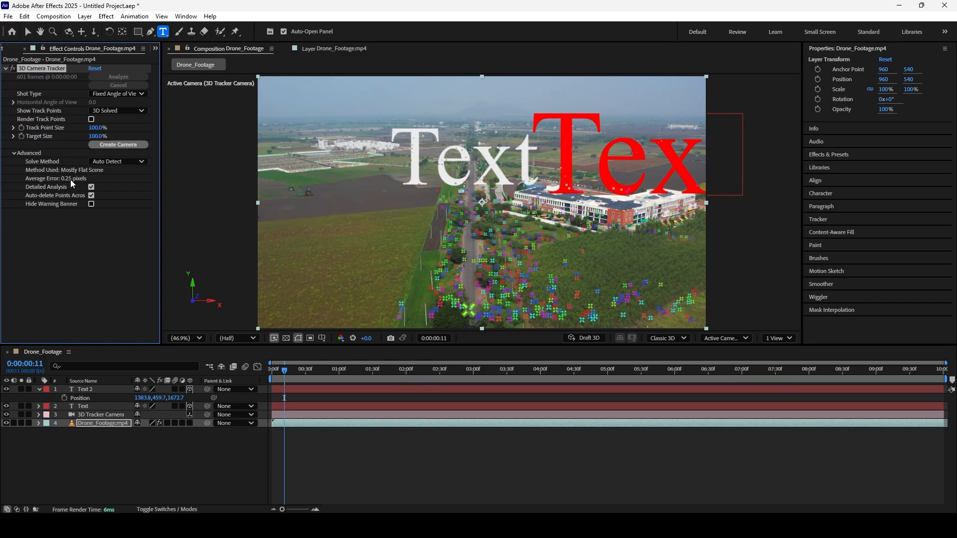
Preview the shot through to its end to examine the track points, and select three points on the road in the first frame.
key(space)
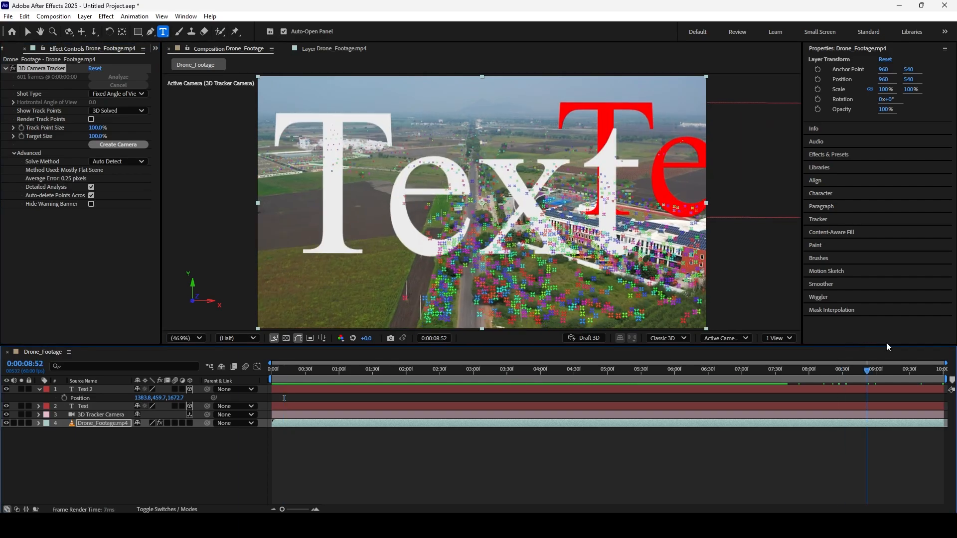
drag(886, 346, 935, 335)
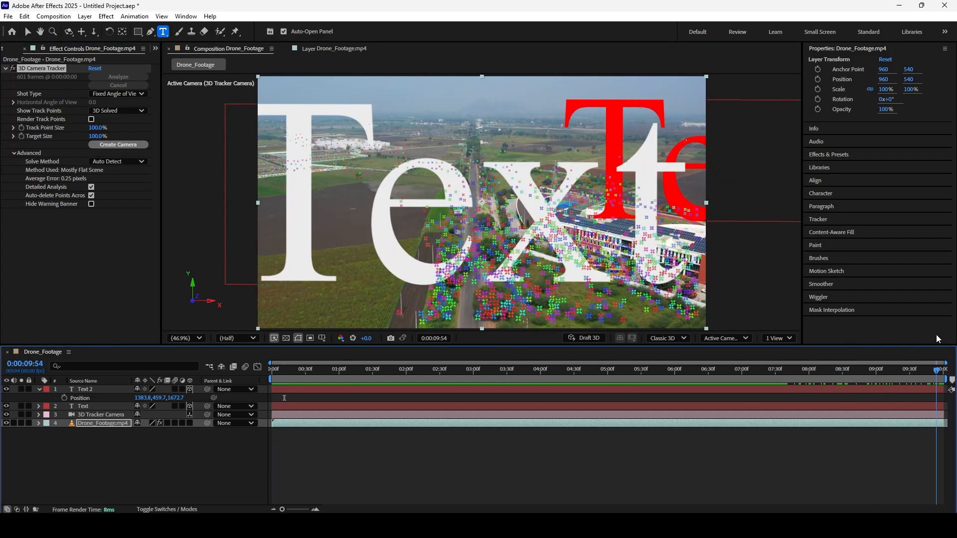
key(v)
key(Home)
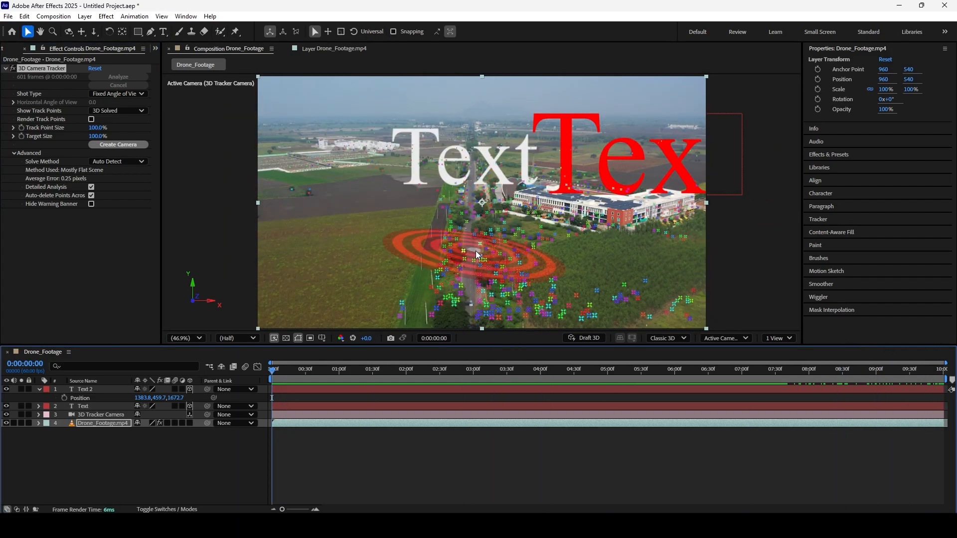
click(455, 247)
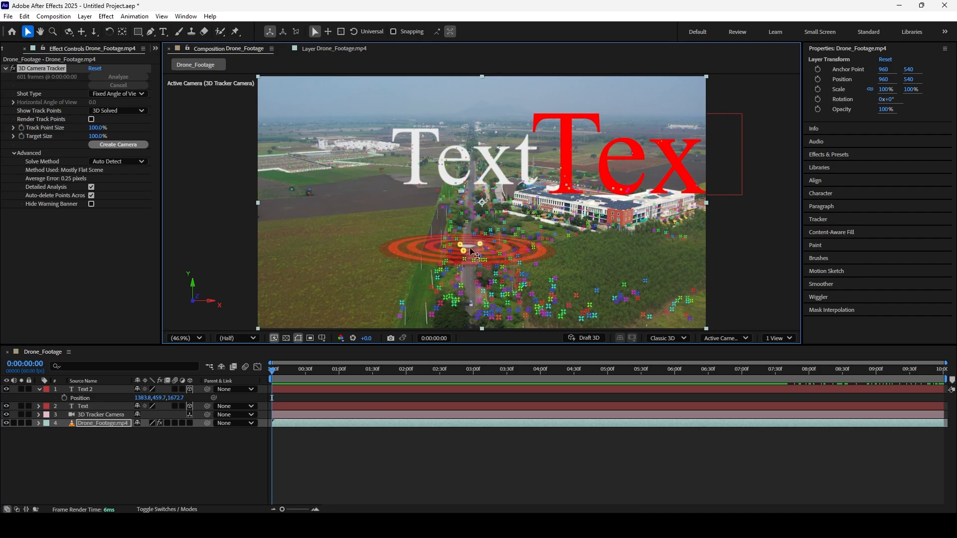
click(466, 250)
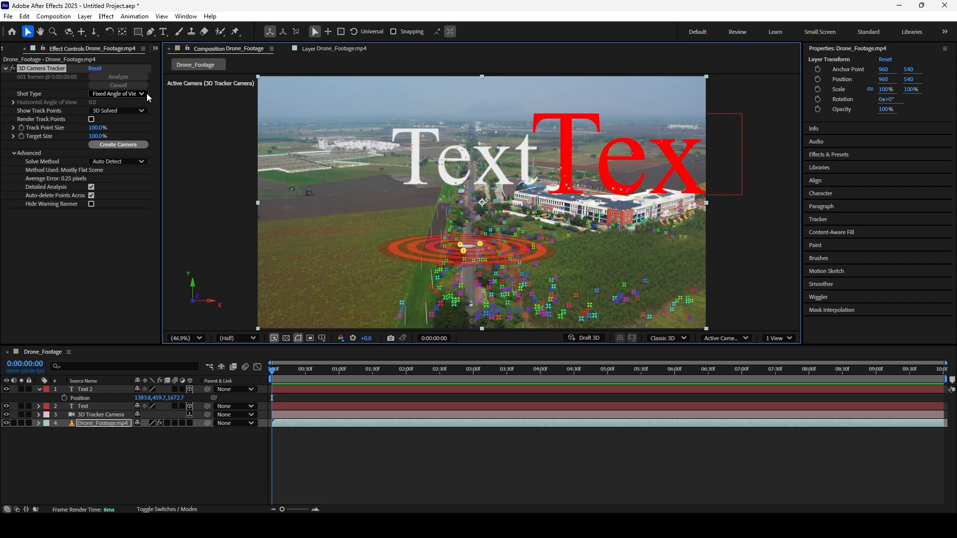
Examine the 3D Camera Tracker's Shot Type options and scrub through the footage, keeping Fixed Angle of View.
click(128, 96)
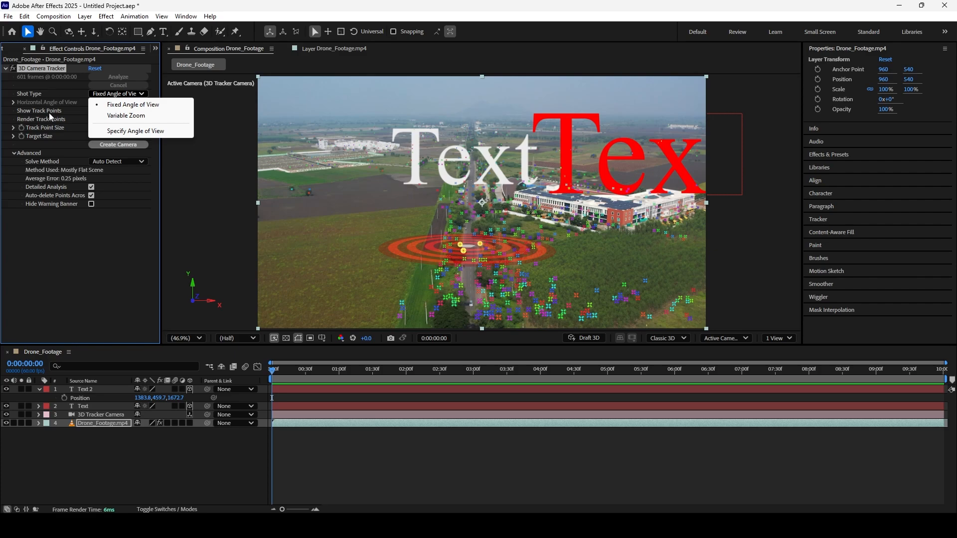
click(45, 209)
click(132, 93)
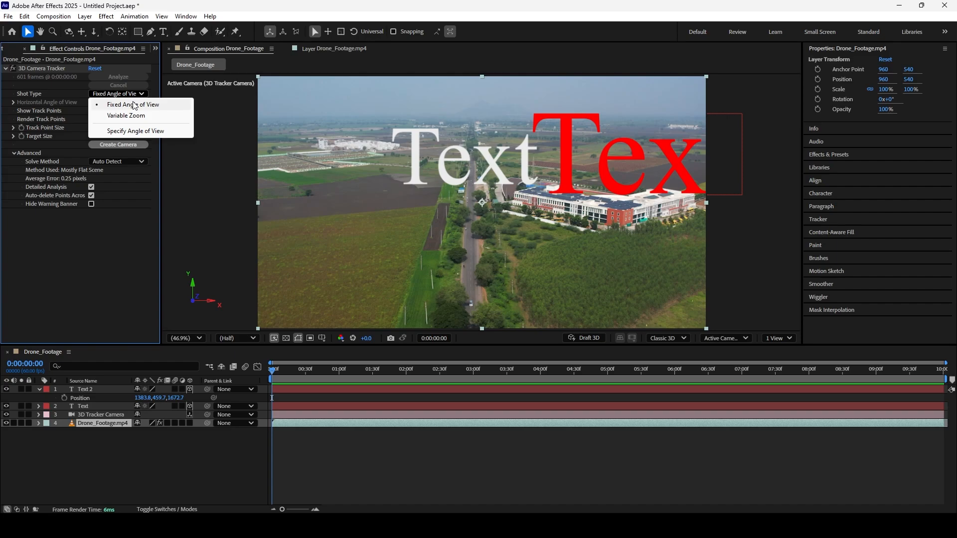
drag(267, 378, 932, 375)
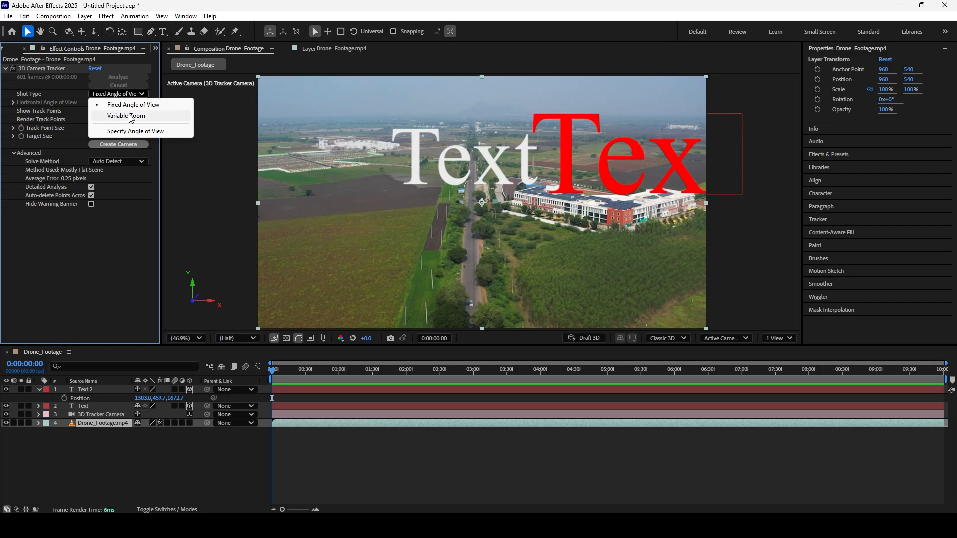
click(94, 241)
click(141, 95)
click(72, 232)
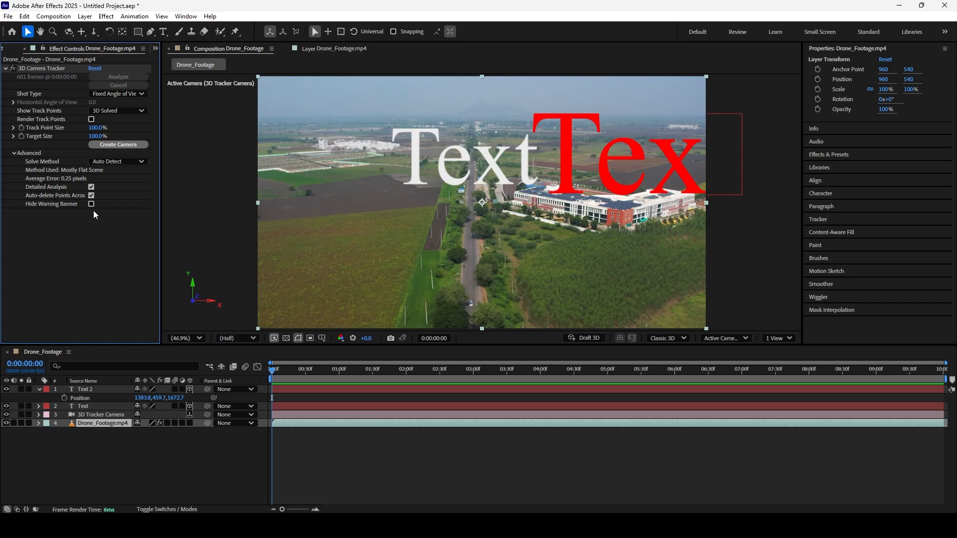
click(112, 93)
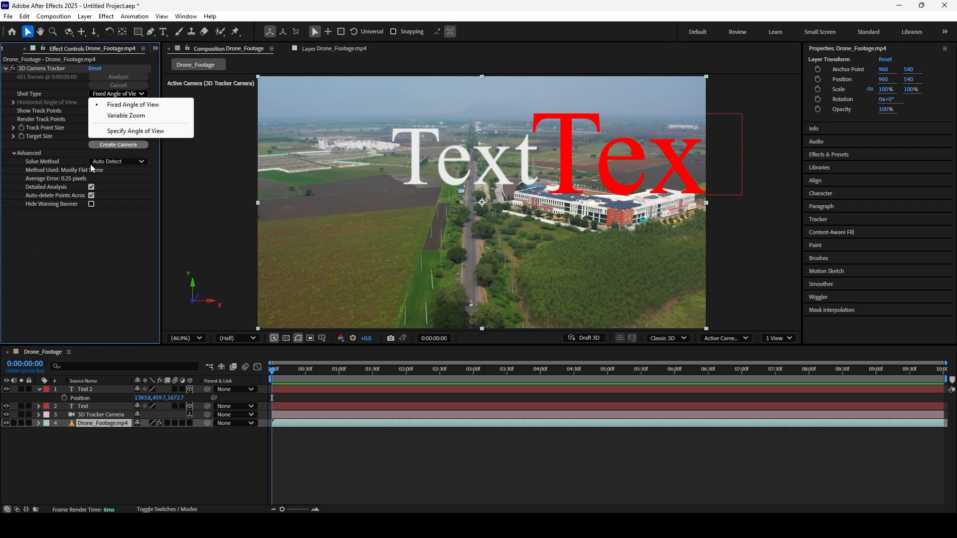
click(29, 315)
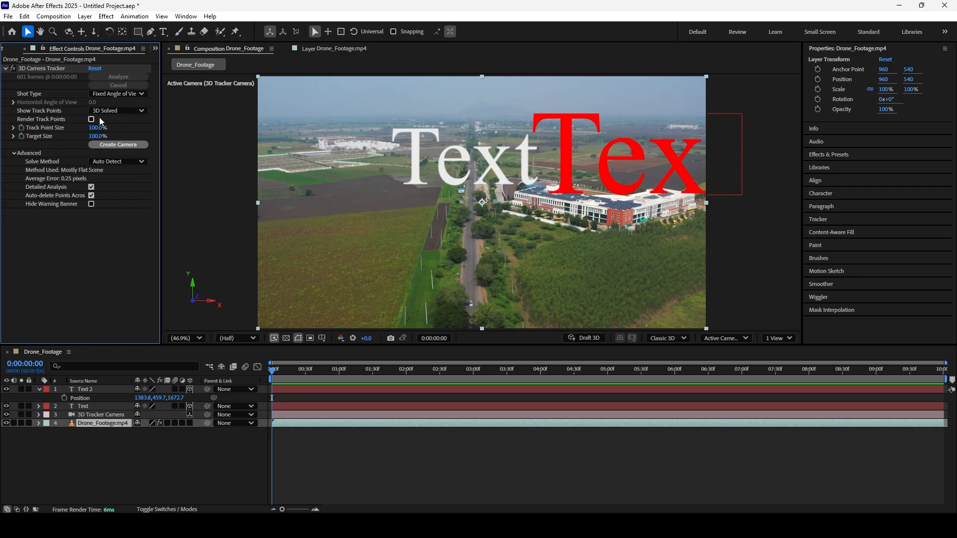
Show the track points and scrub through about the first three seconds to inspect them, return to the first frame and deselect everything.
click(57, 82)
drag(279, 369, 212, 392)
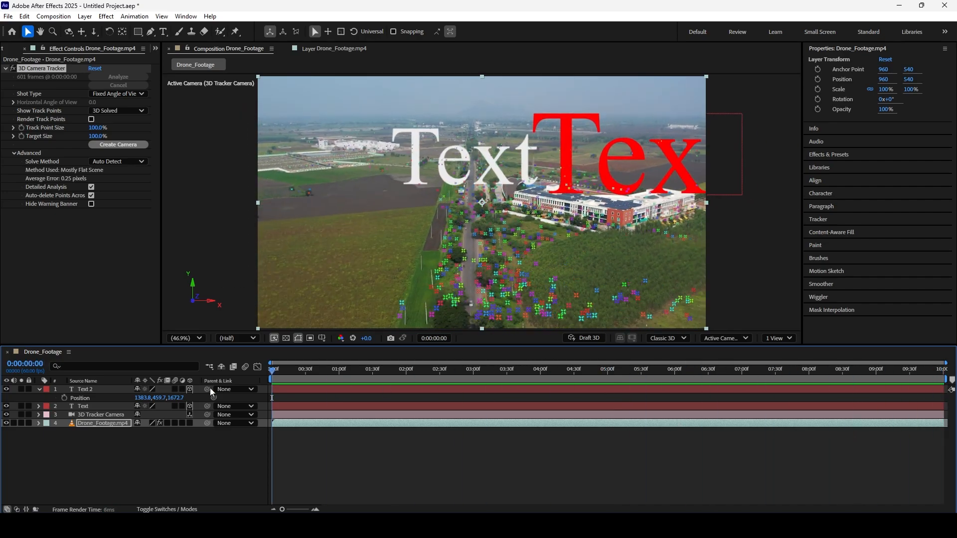
drag(289, 372, 466, 374)
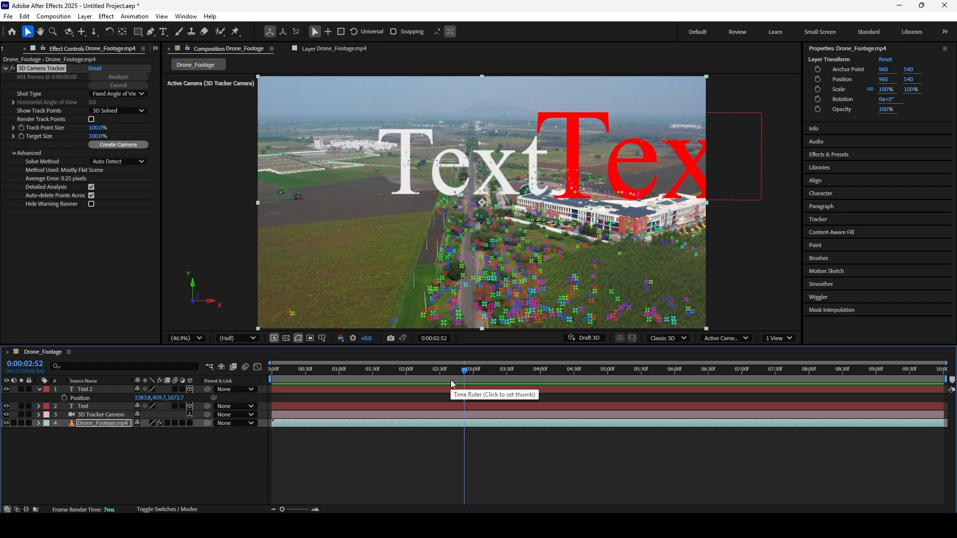
drag(451, 380, 254, 381)
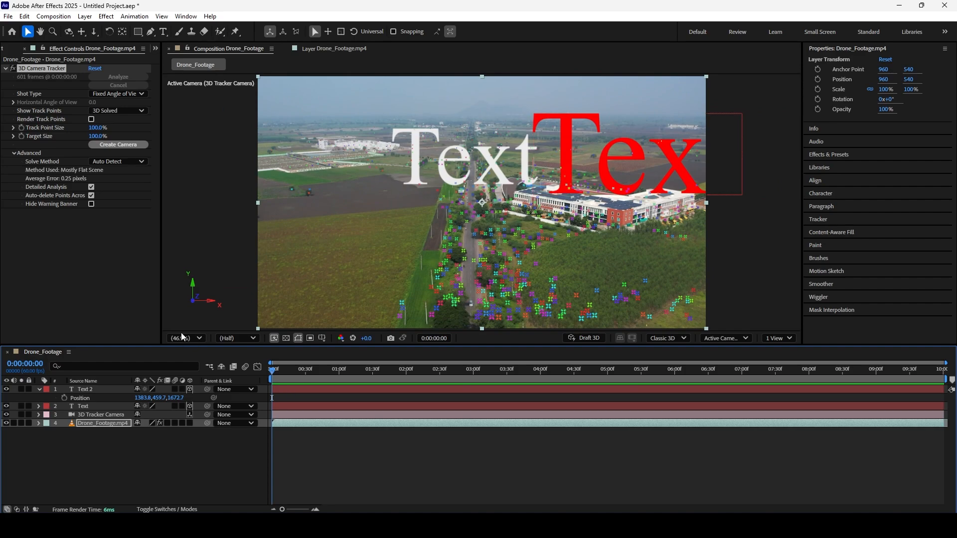
click(101, 280)
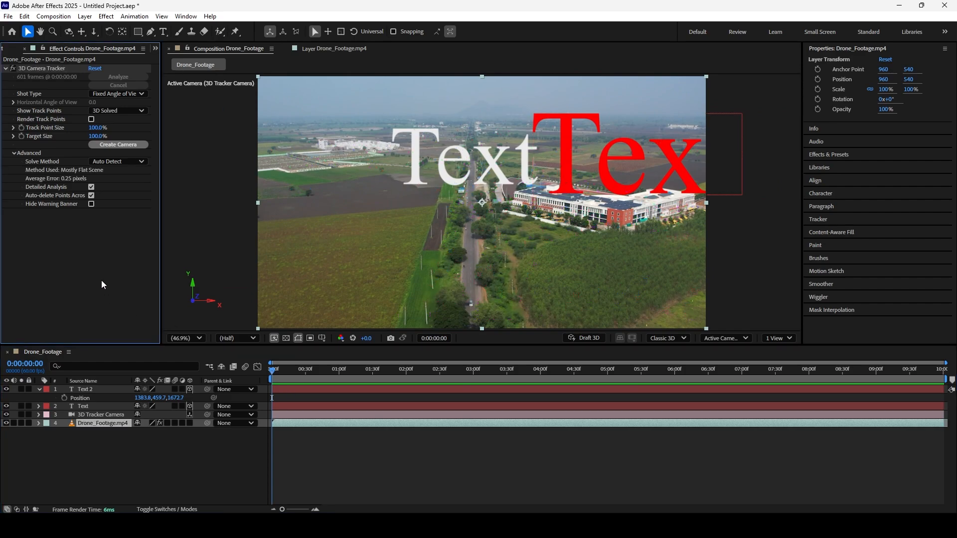
click(236, 489)
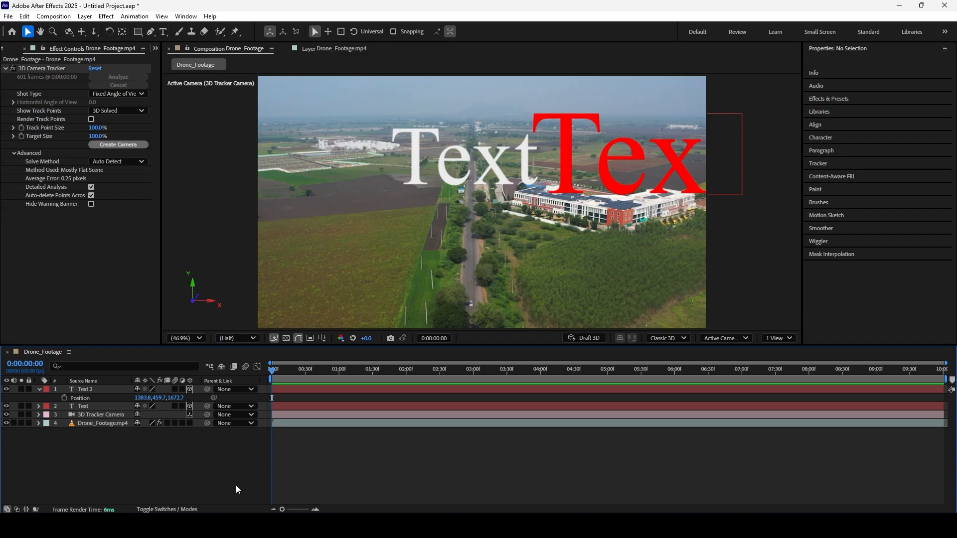